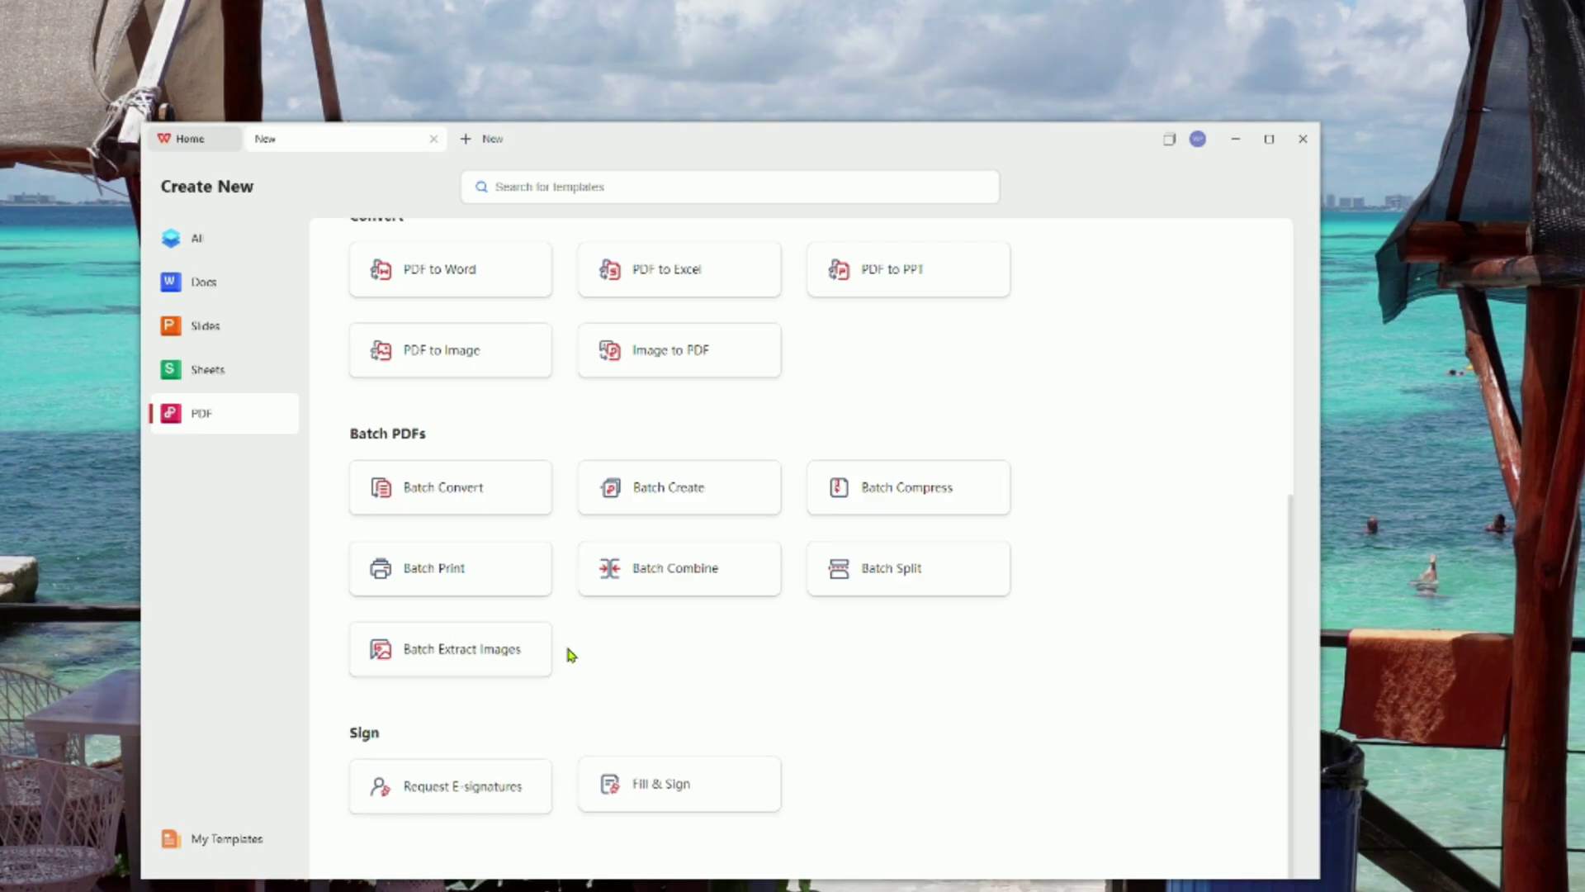
scroll(567, 653, up, 3)
scroll(520, 596, up, 2)
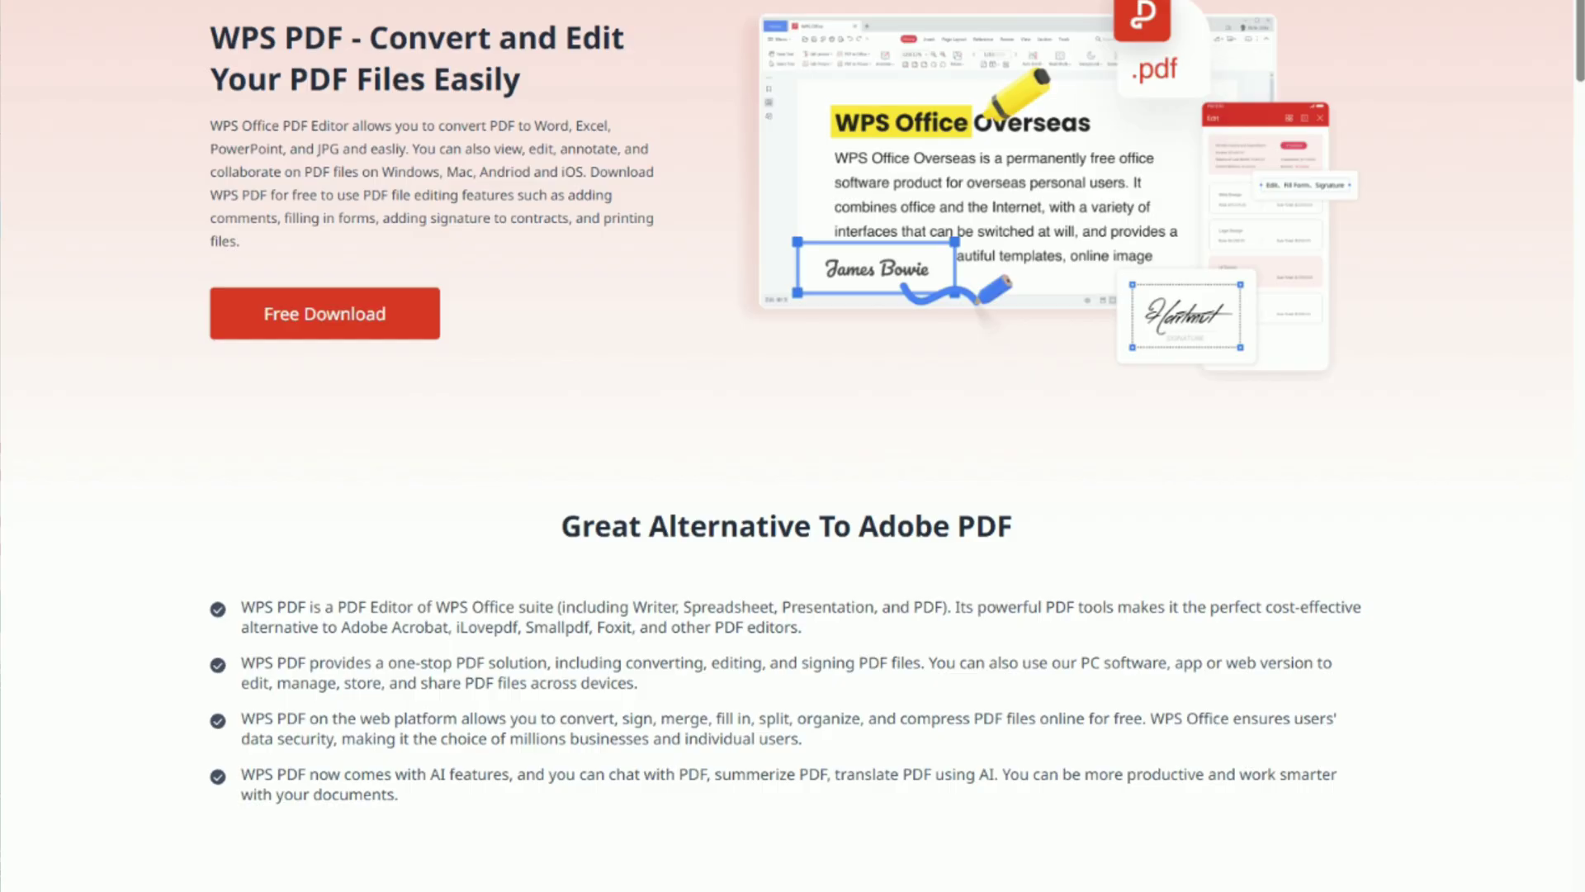
scroll(793, 495, down, 7)
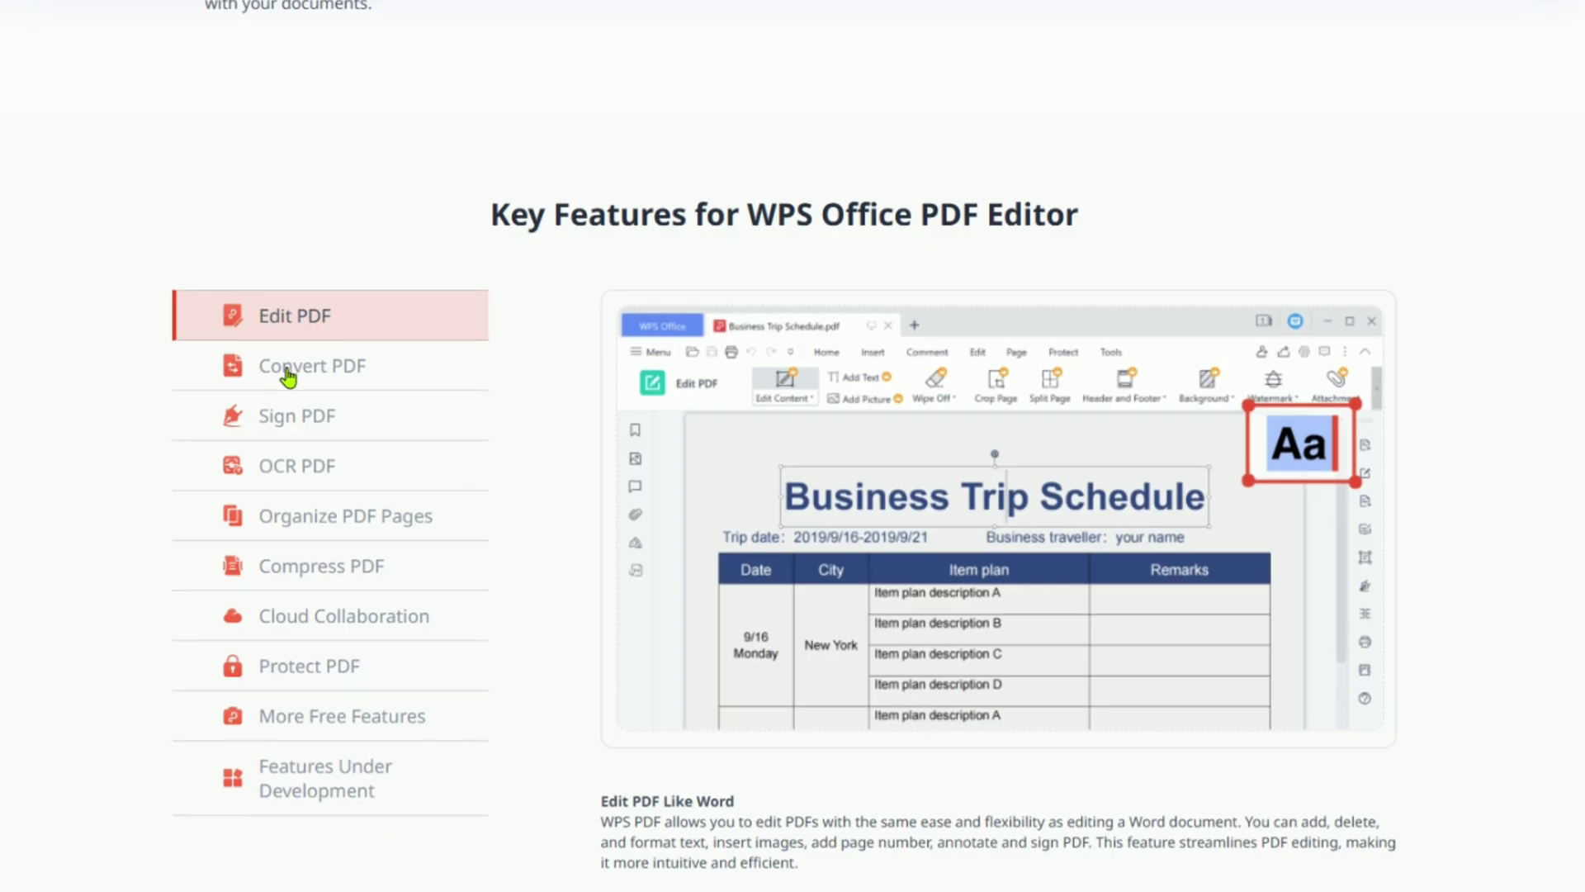
- Preview the Convert, Sign, OCR and Organize features, then follow the pinned-comment download link
click(288, 372)
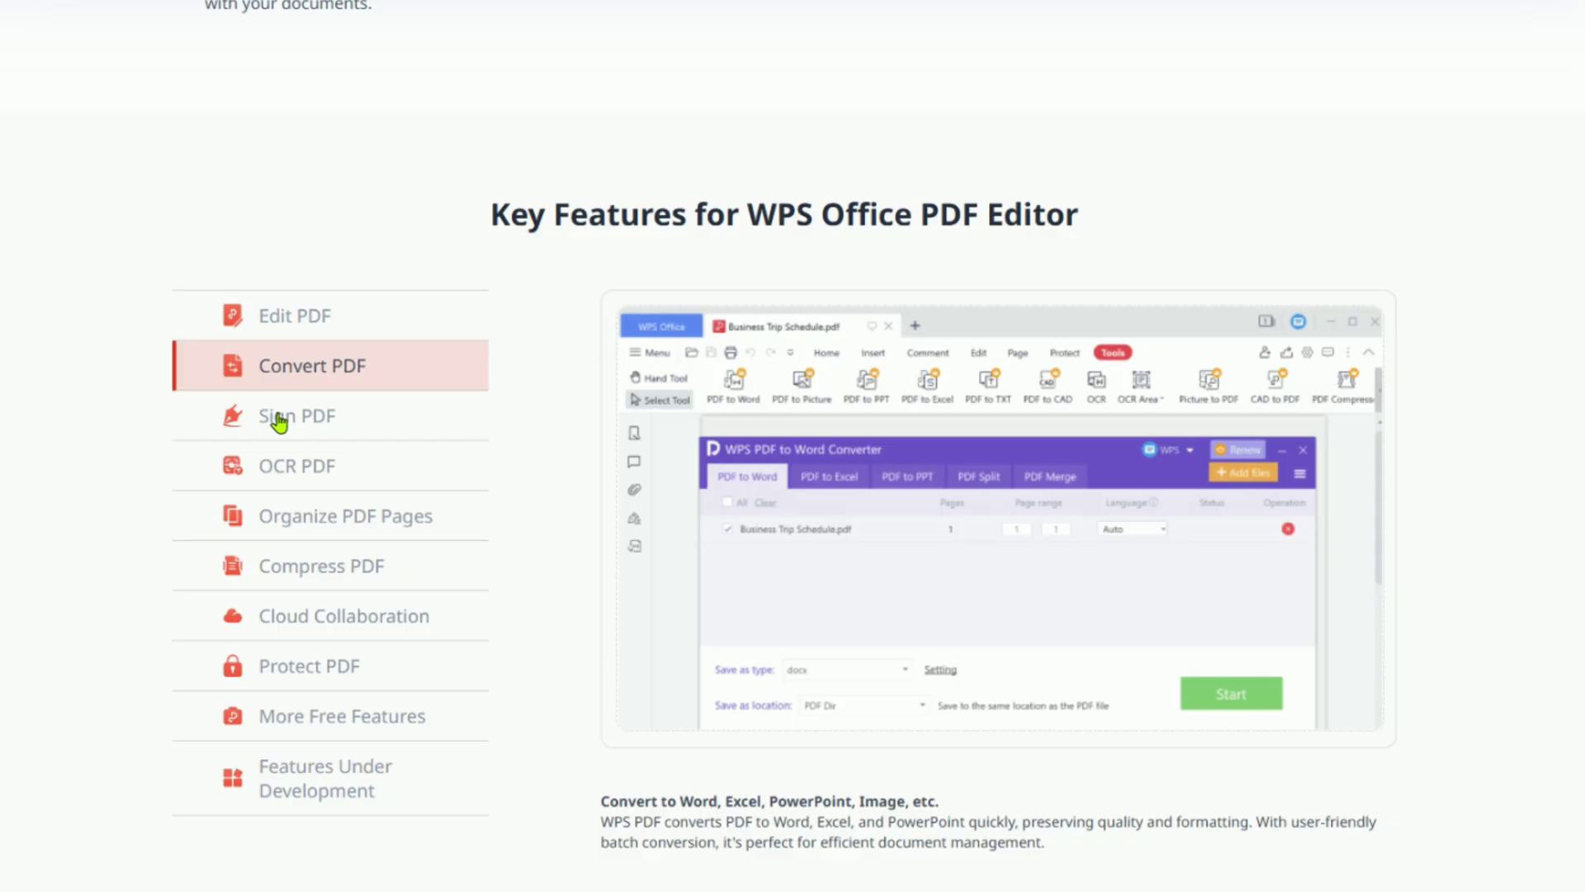
click(278, 419)
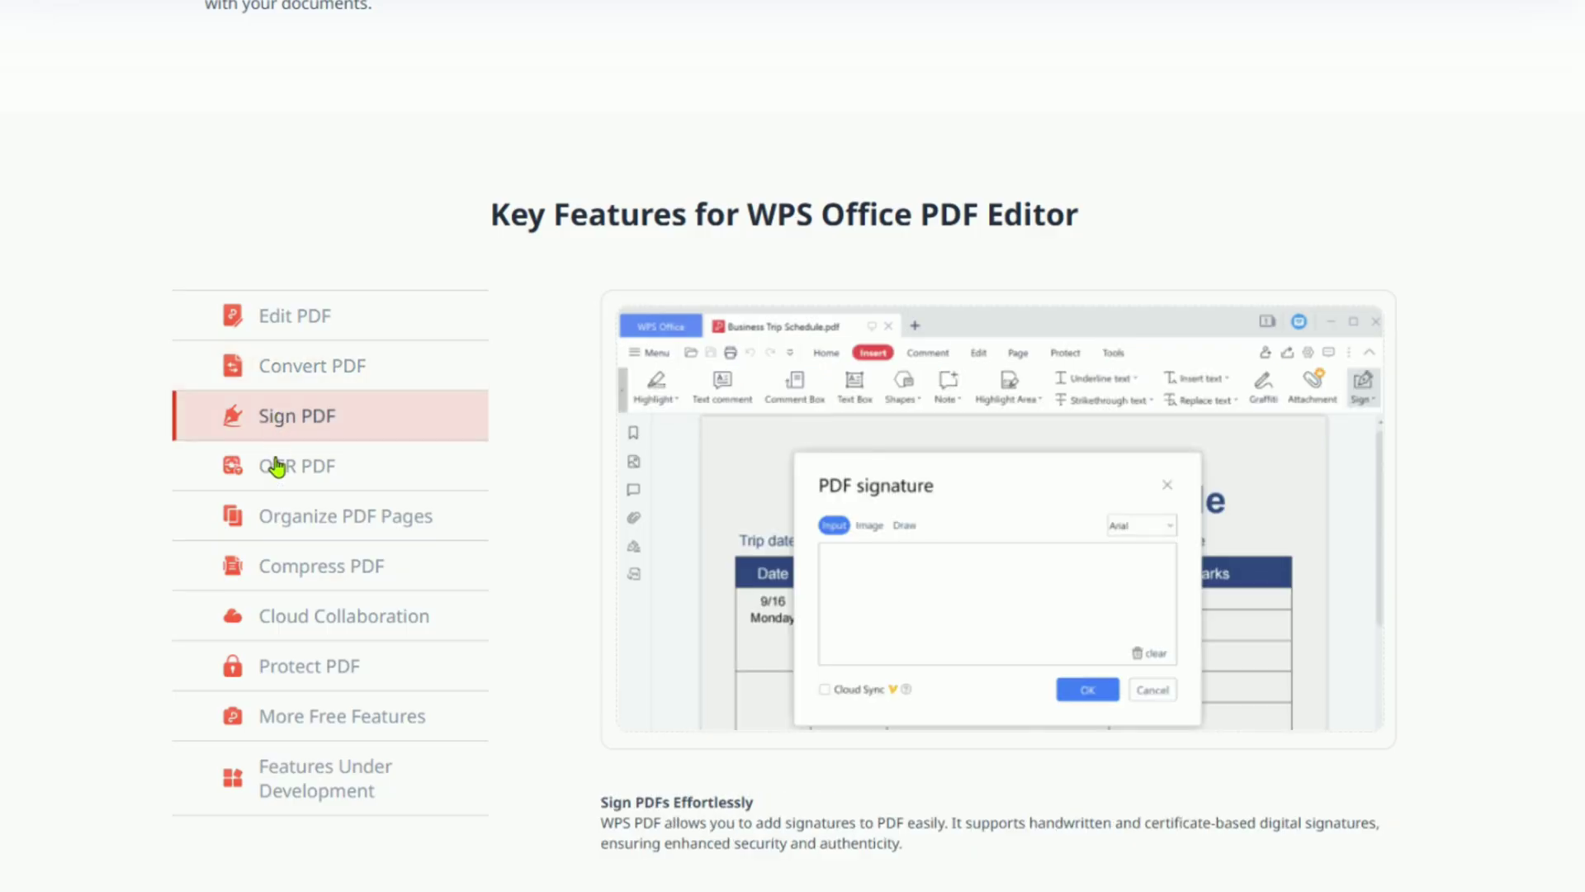
click(275, 473)
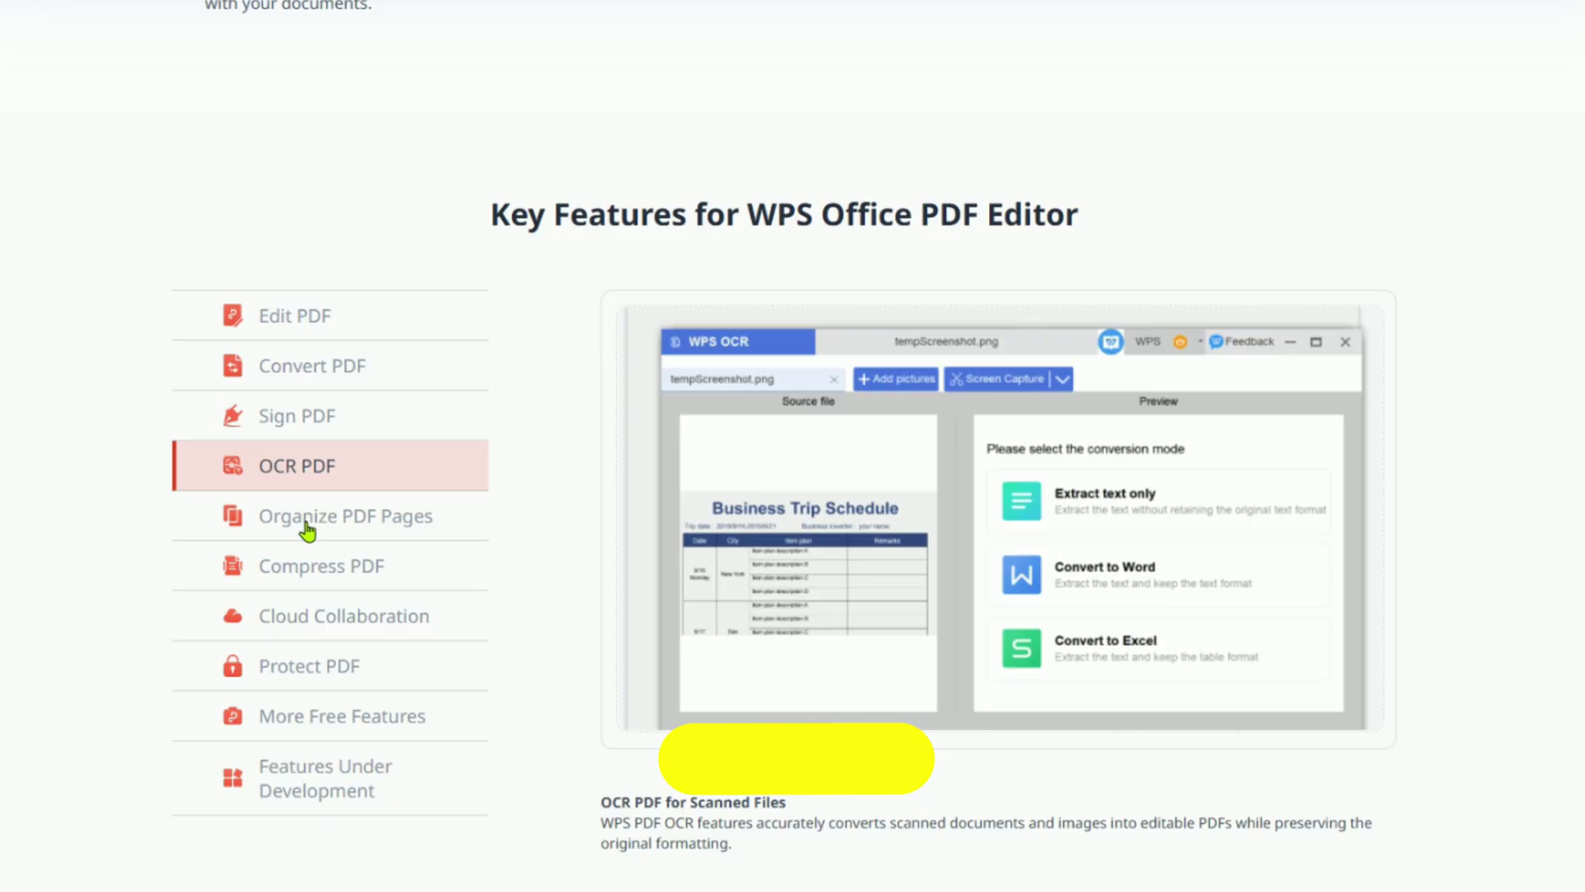
click(305, 521)
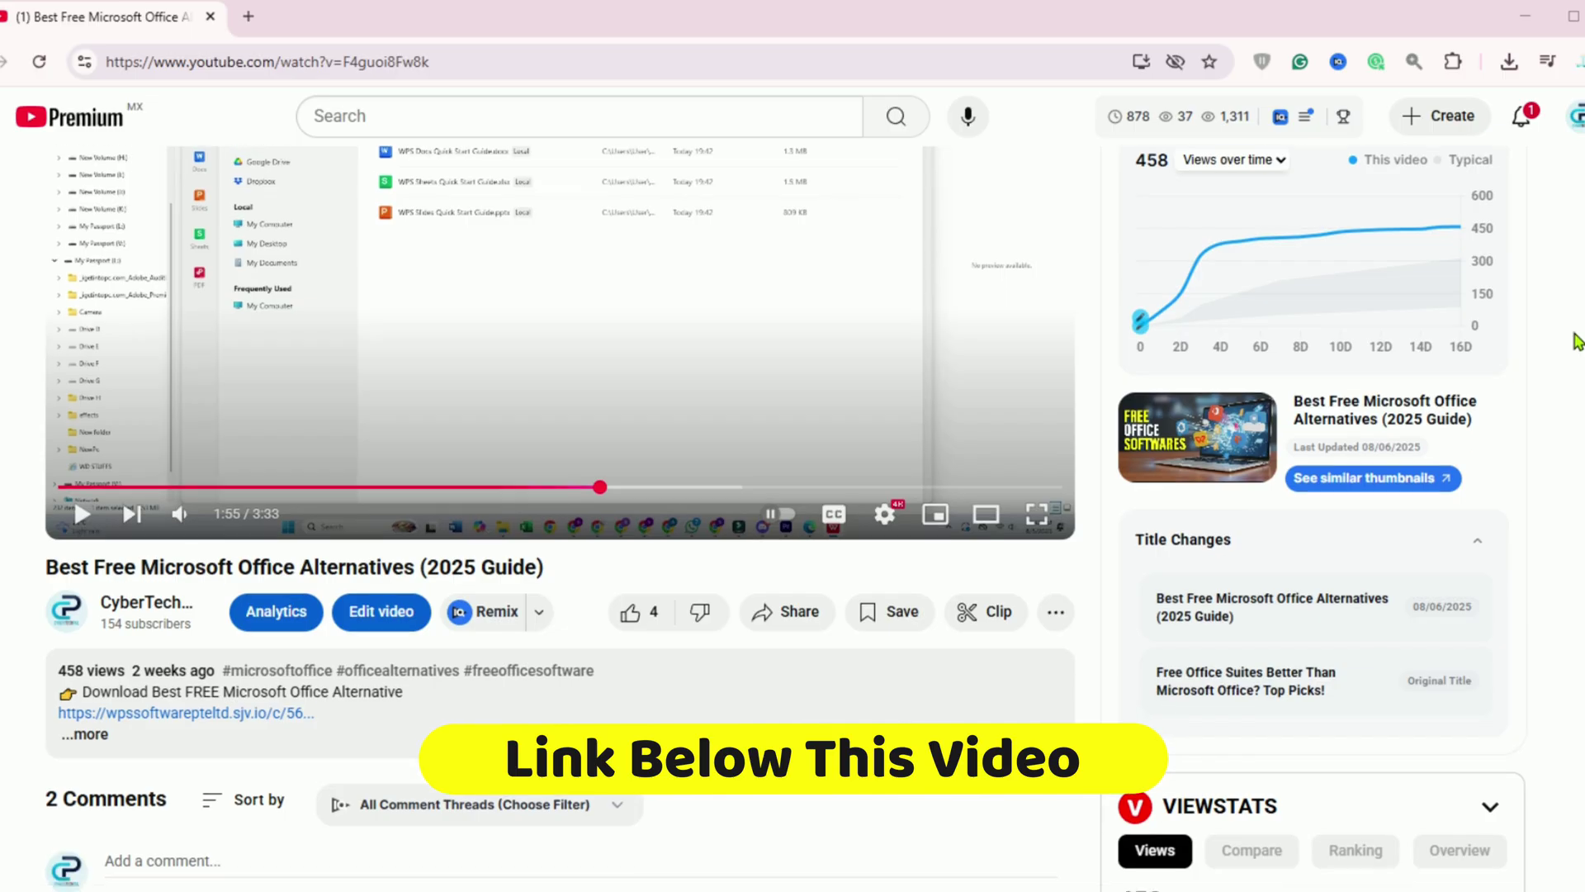
scroll(1575, 341, down, 2)
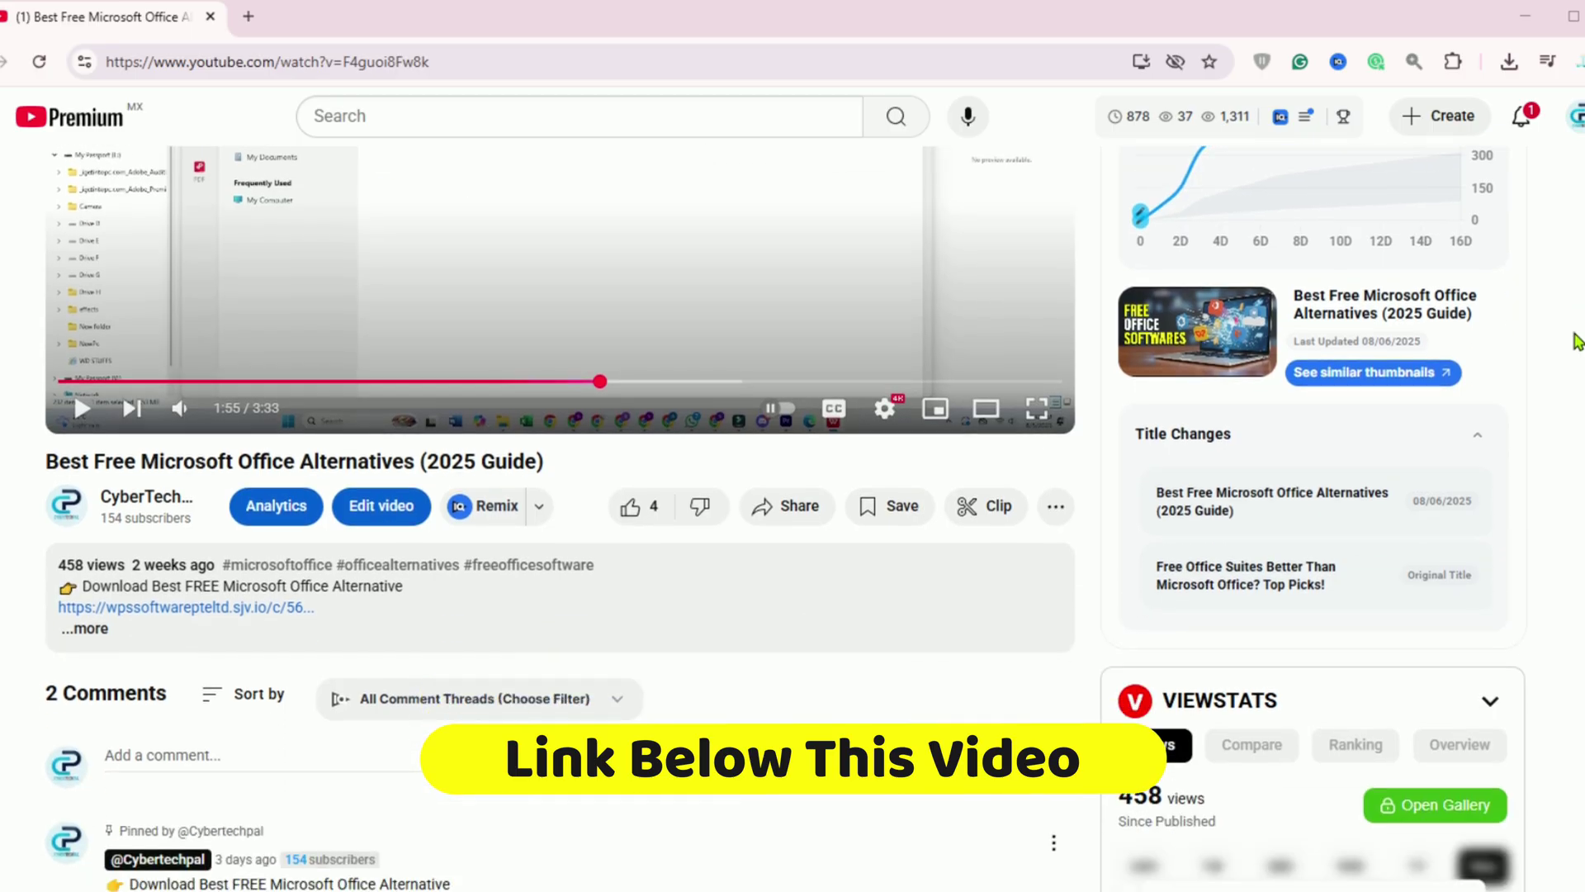
scroll(1576, 340, down, 2)
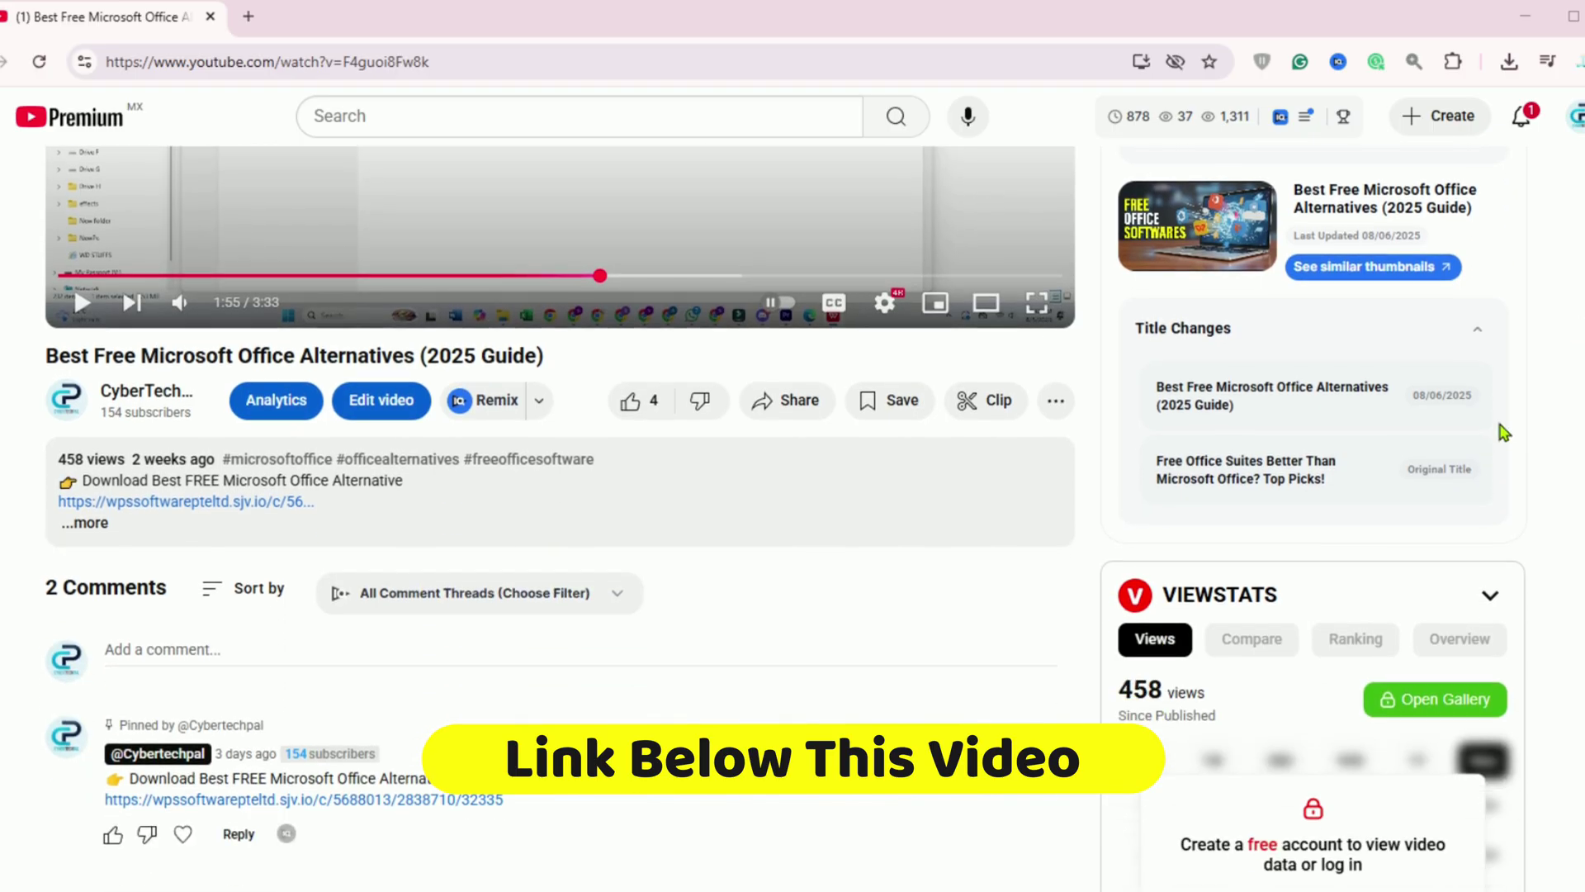
click(411, 802)
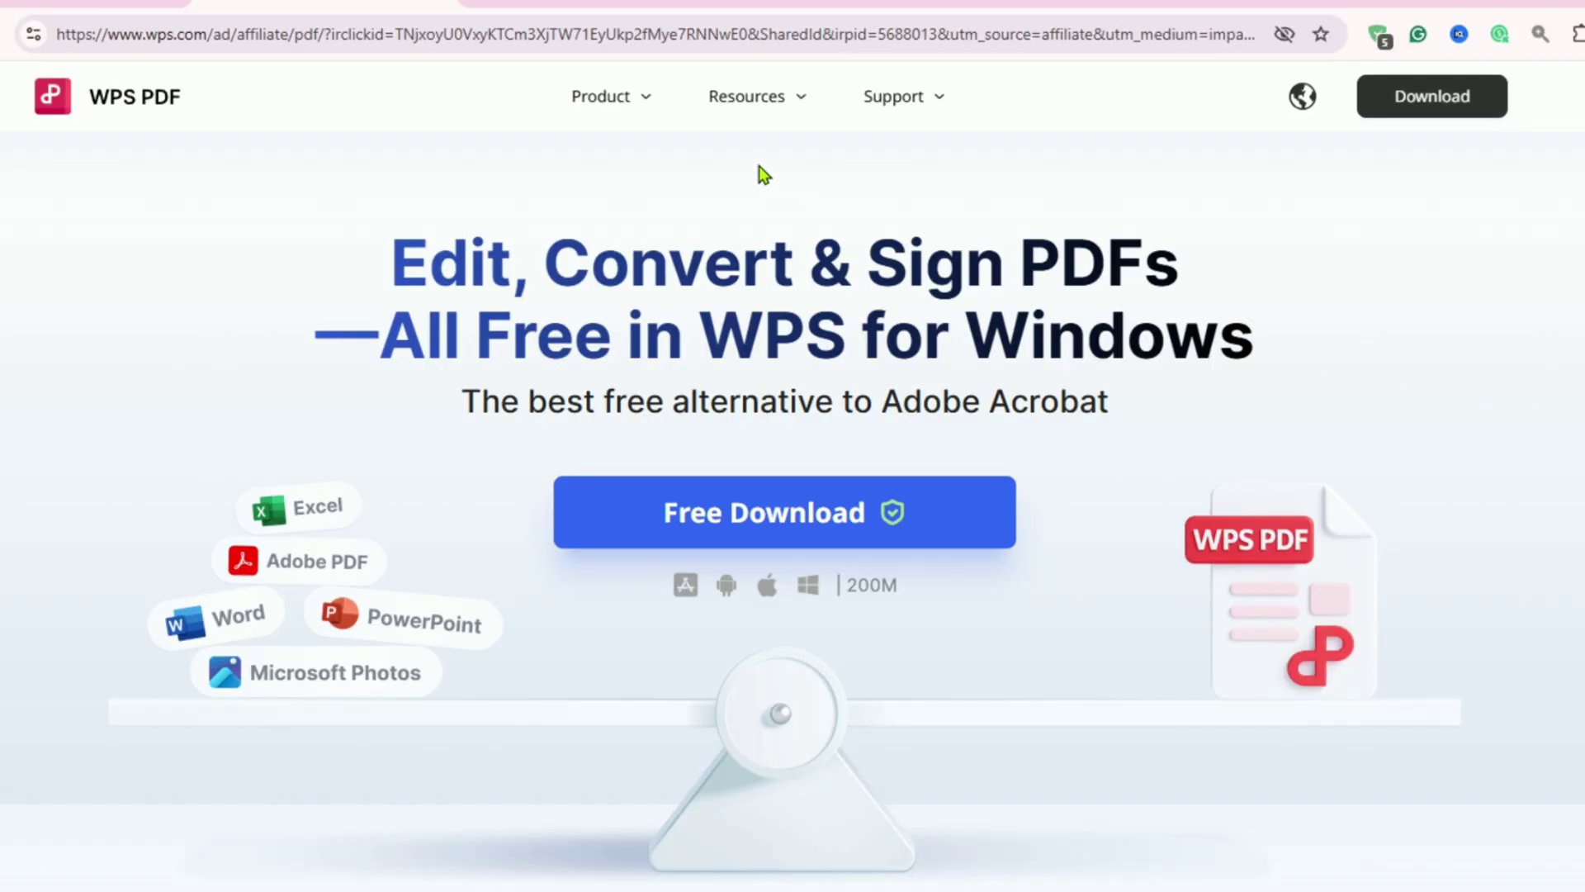
scroll(657, 192, down, 3)
scroll(657, 192, down, 3)
scroll(654, 199, down, 2)
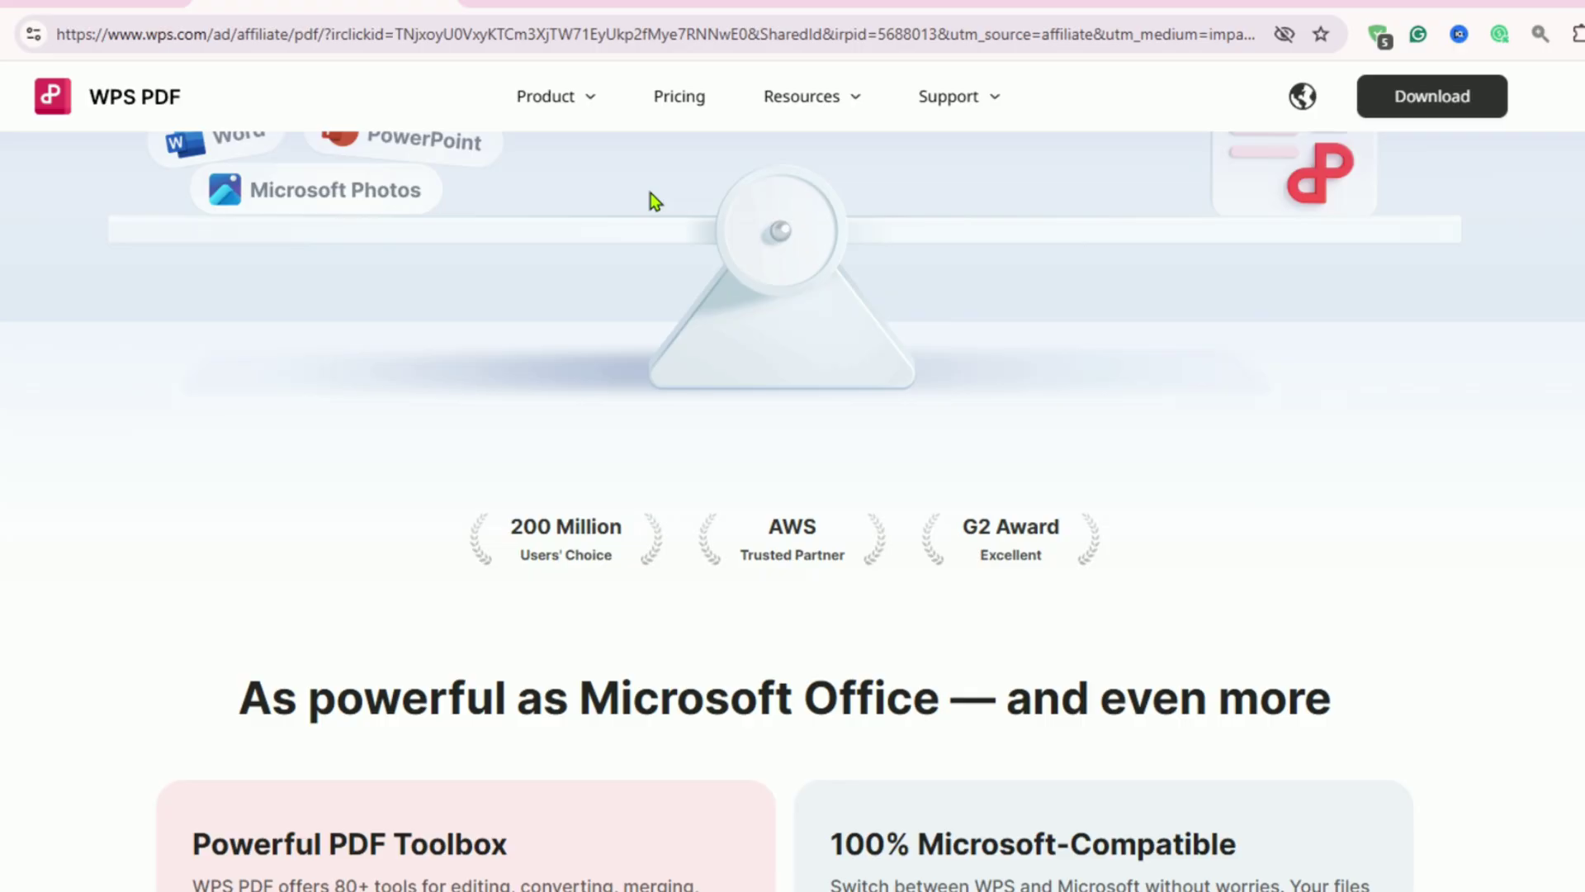
scroll(655, 198, down, 2)
scroll(655, 200, down, 2)
scroll(654, 201, down, 1)
scroll(654, 201, down, 2)
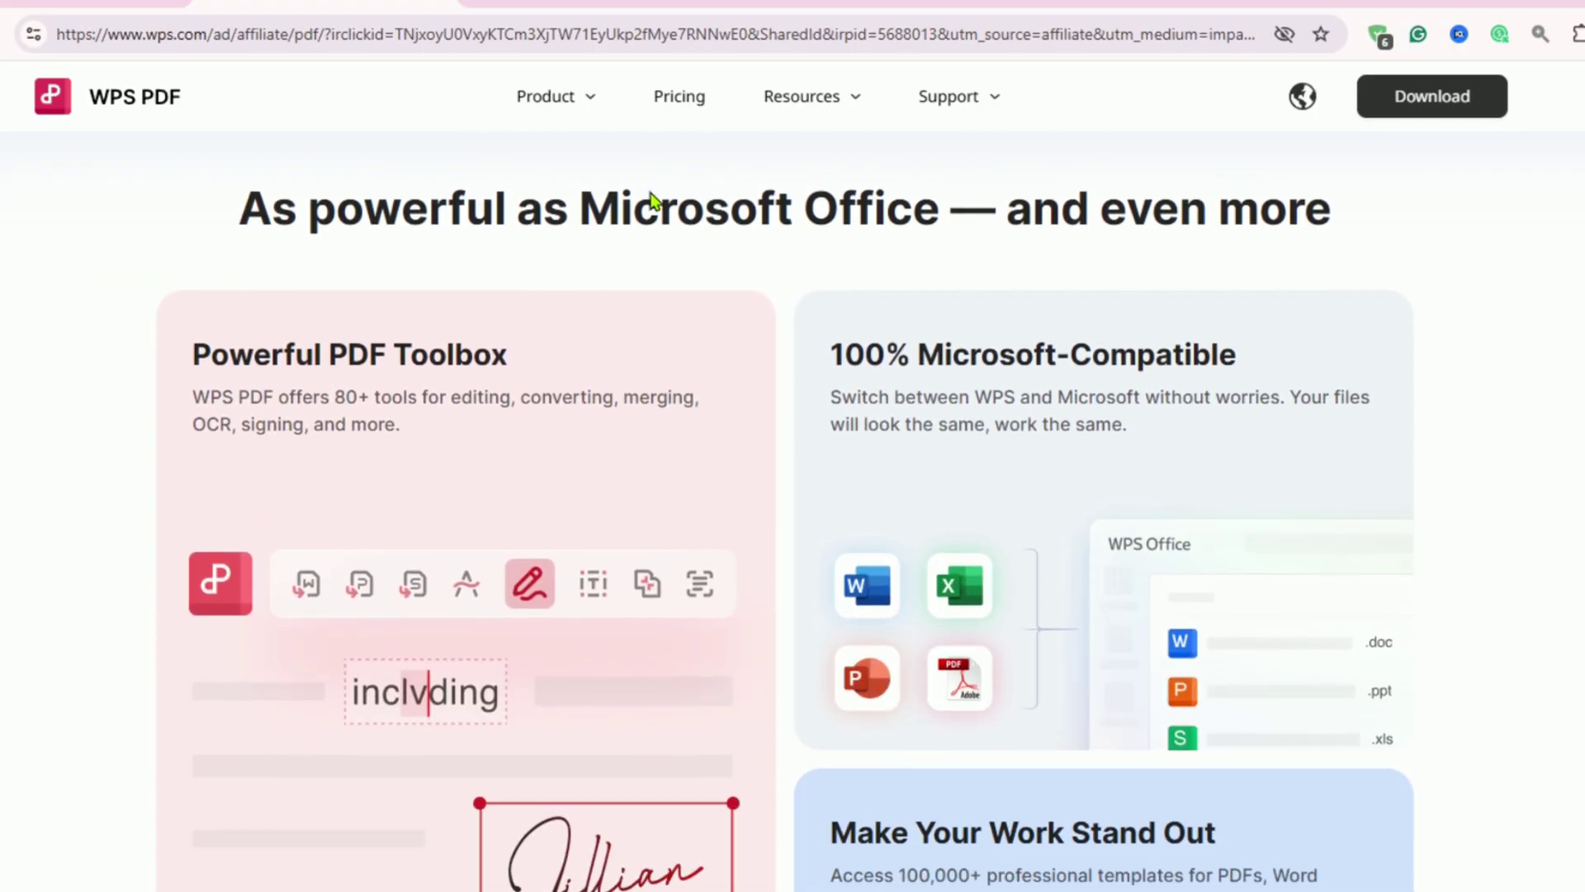
scroll(654, 202, down, 1)
scroll(654, 201, down, 1)
scroll(654, 201, down, 1)
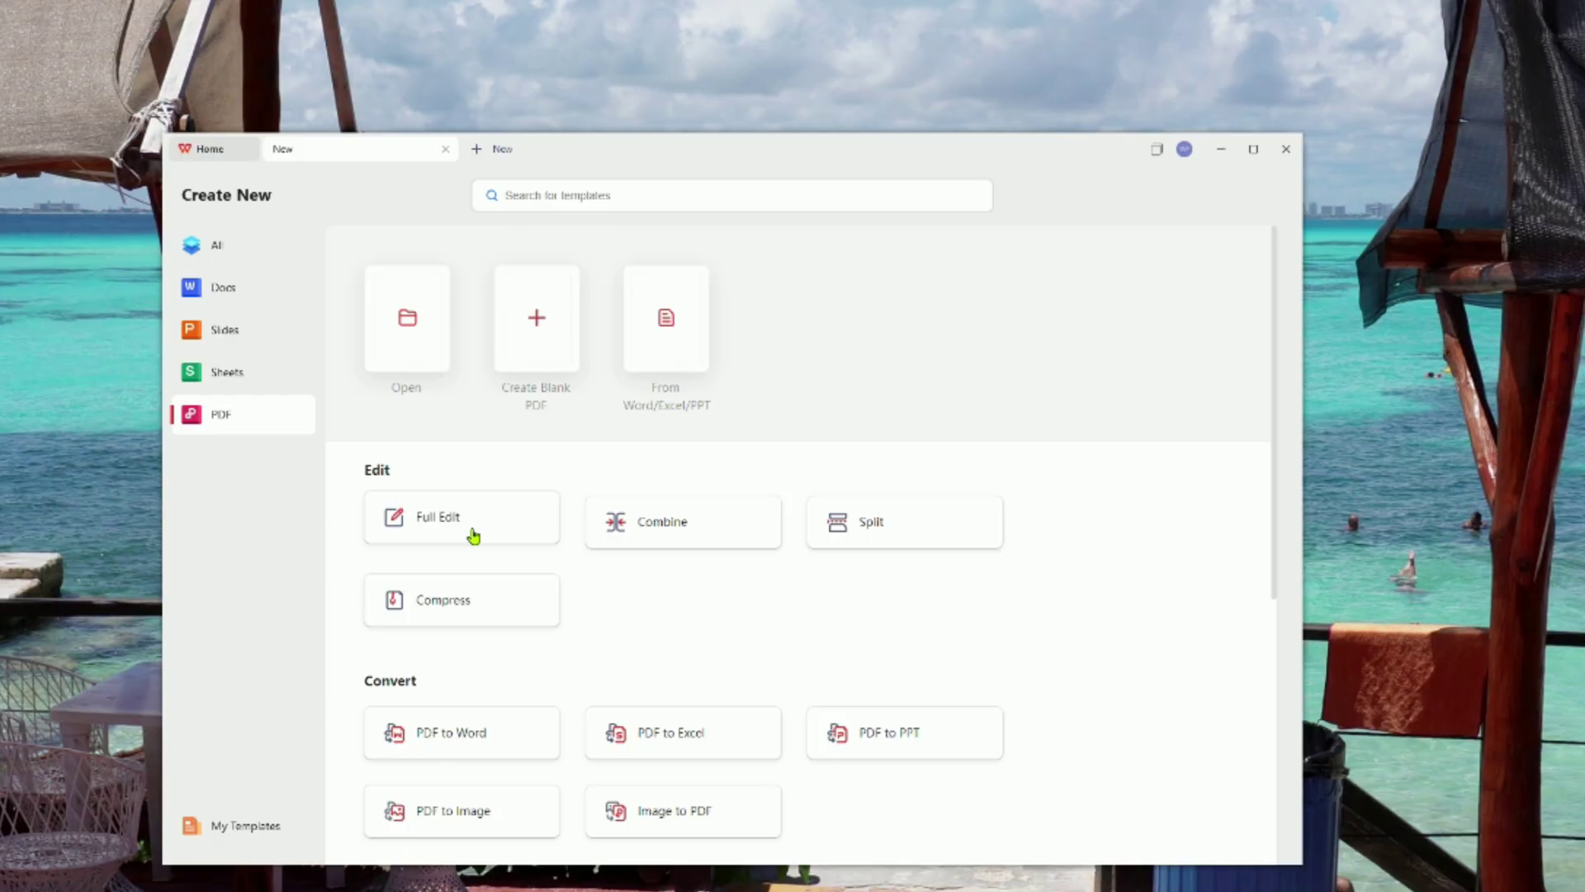
scroll(473, 535, down, 2)
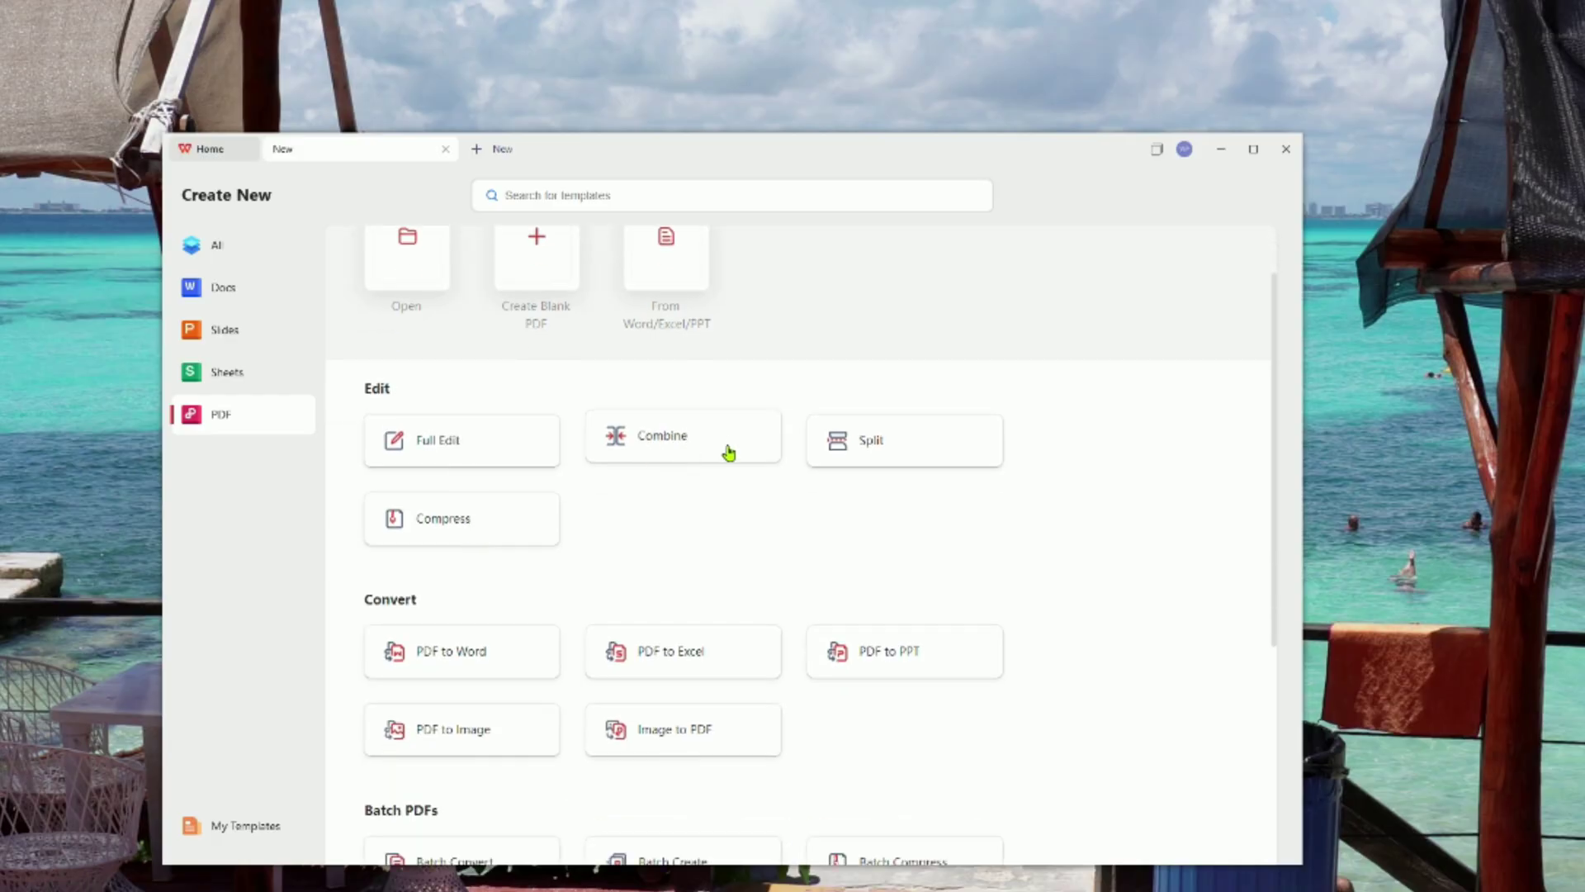
scroll(469, 544, down, 2)
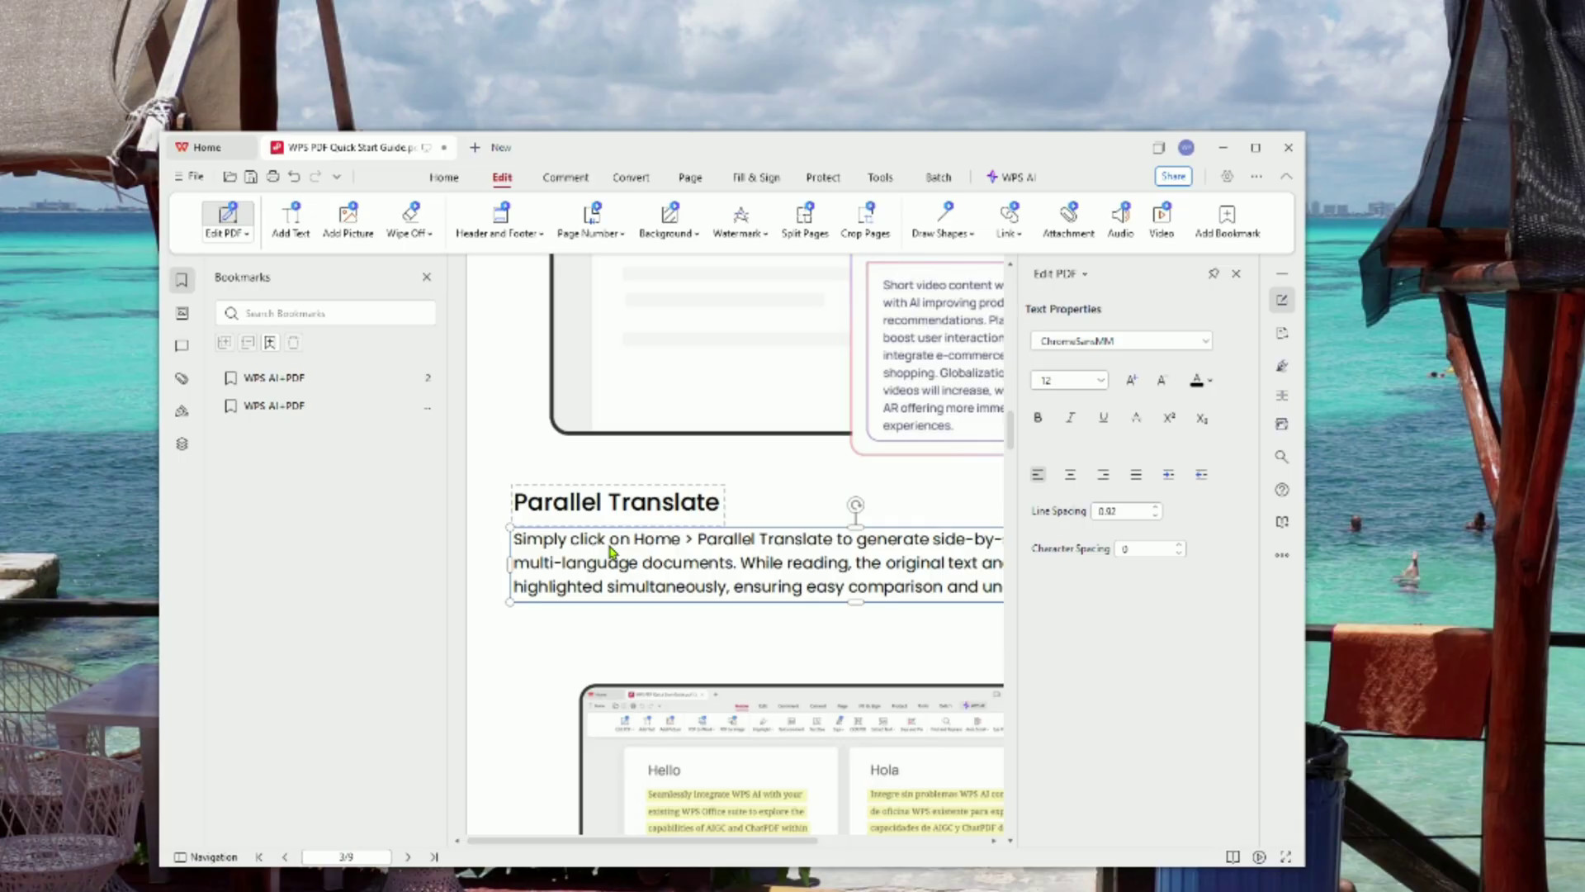
- Delete the words before 'on Home' in the Parallel Translate paragraph
key(BackSpace)
key(BackSpace)
key(BackSpace)
key(BackSpace)
key(BackSpace)
key(BackSpace)
key(BackSpace)
key(BackSpace)
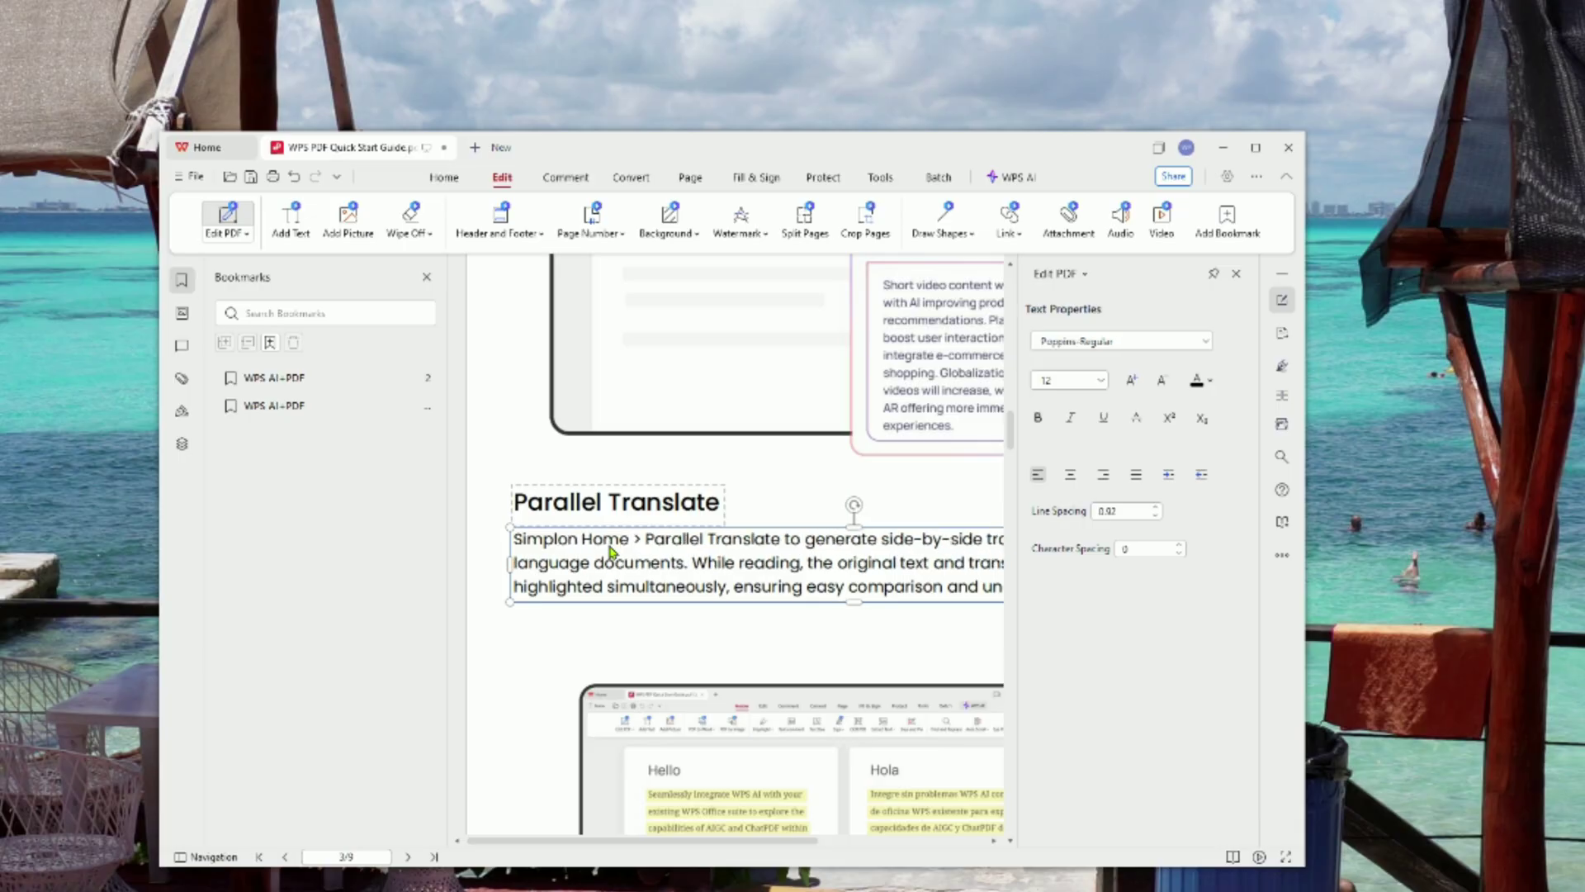
text(this is a )
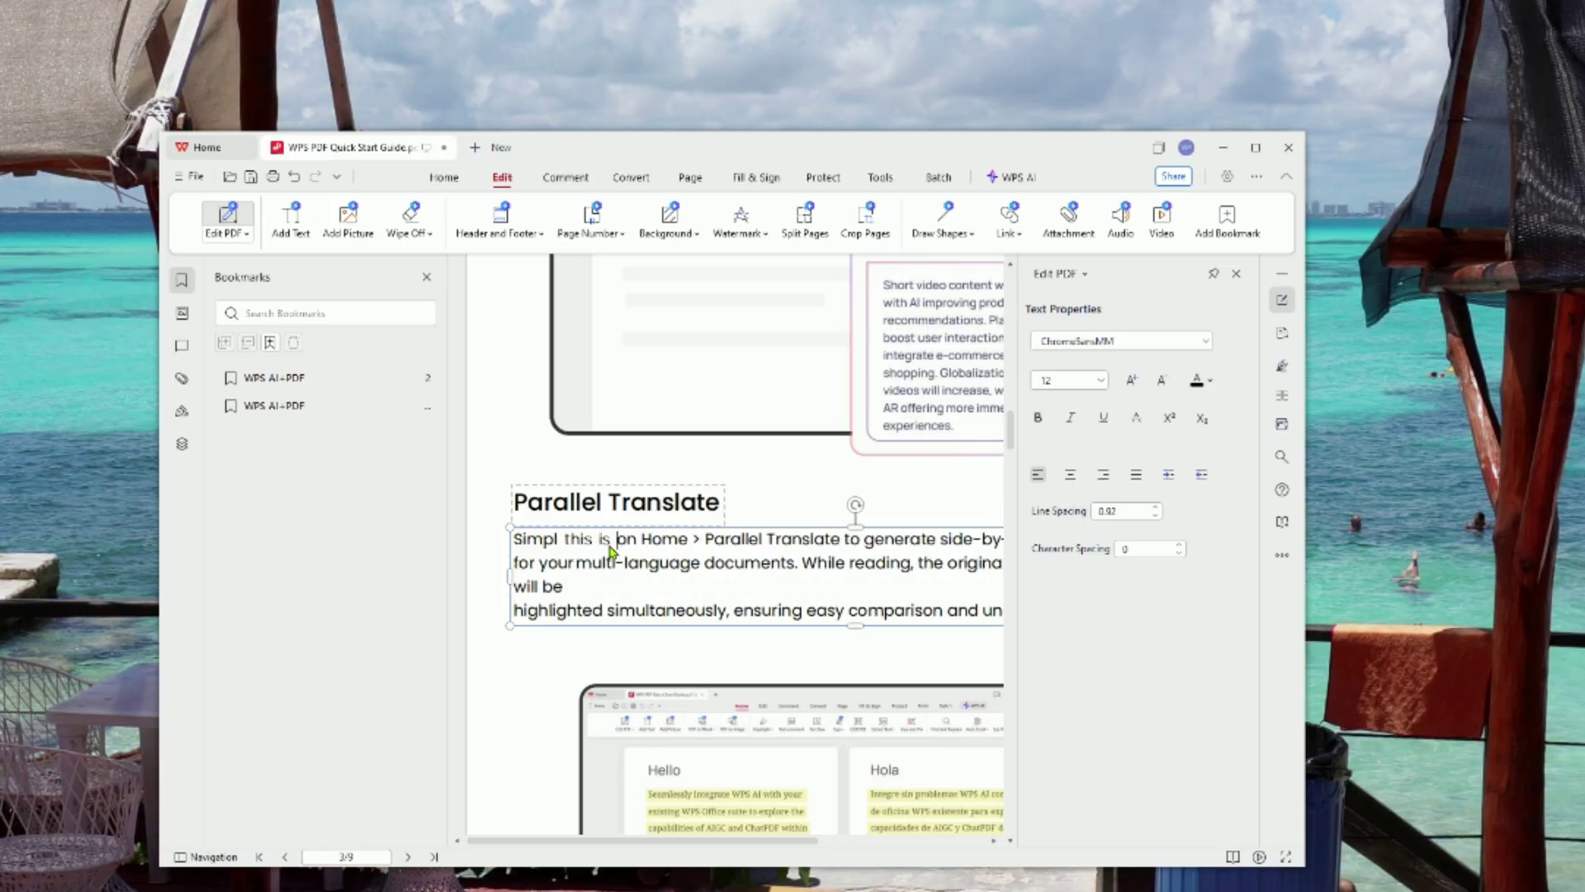
text(tet)
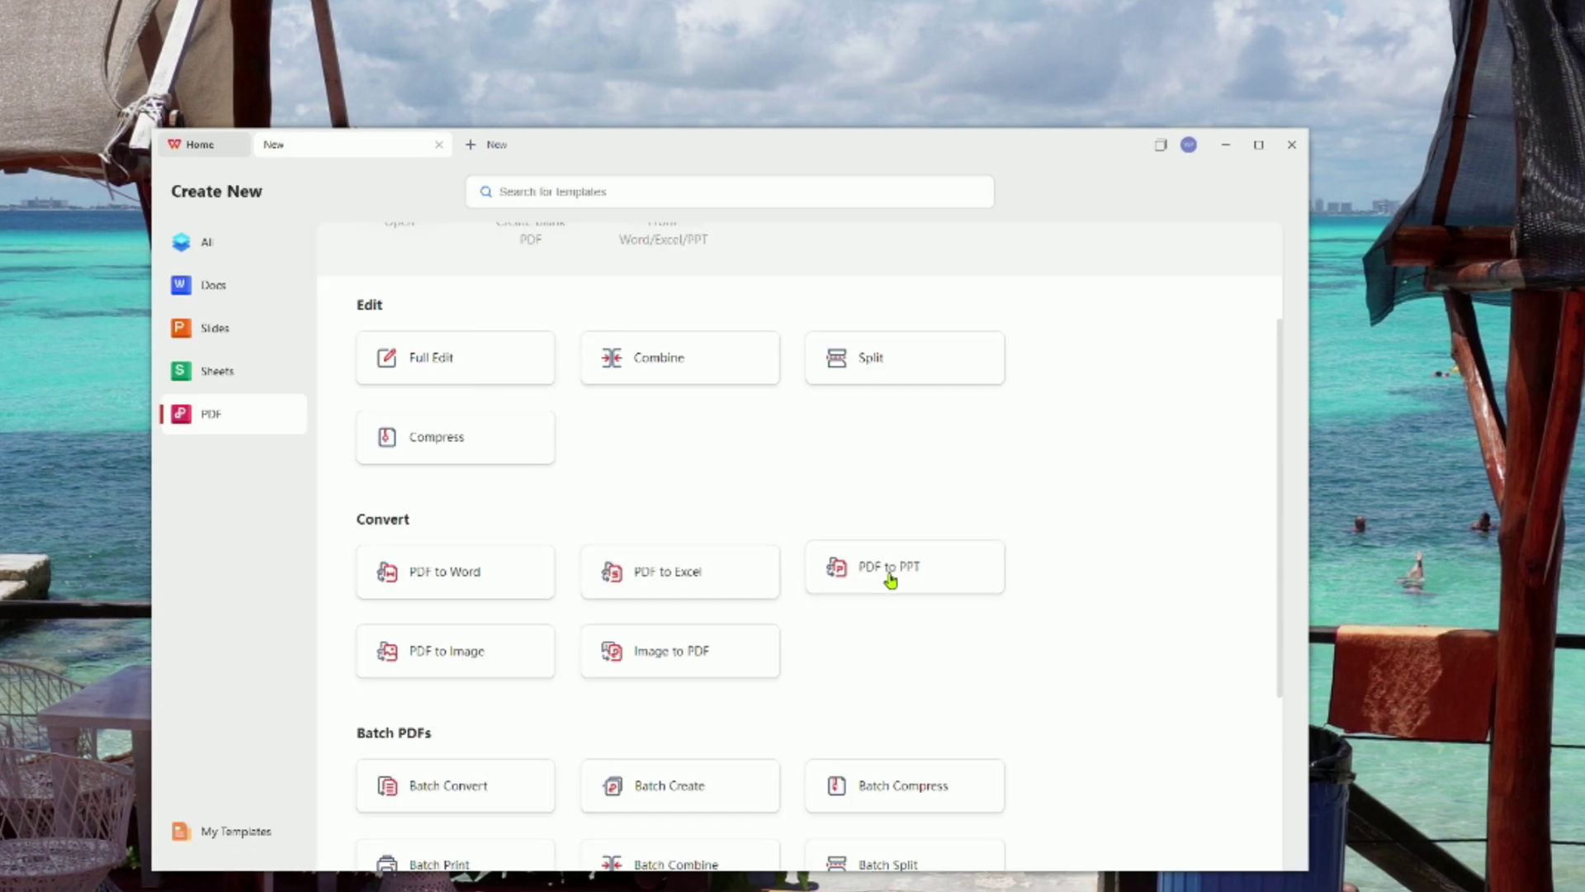
scroll(904, 582, down, 2)
scroll(866, 570, down, 1)
scroll(454, 492, down, 2)
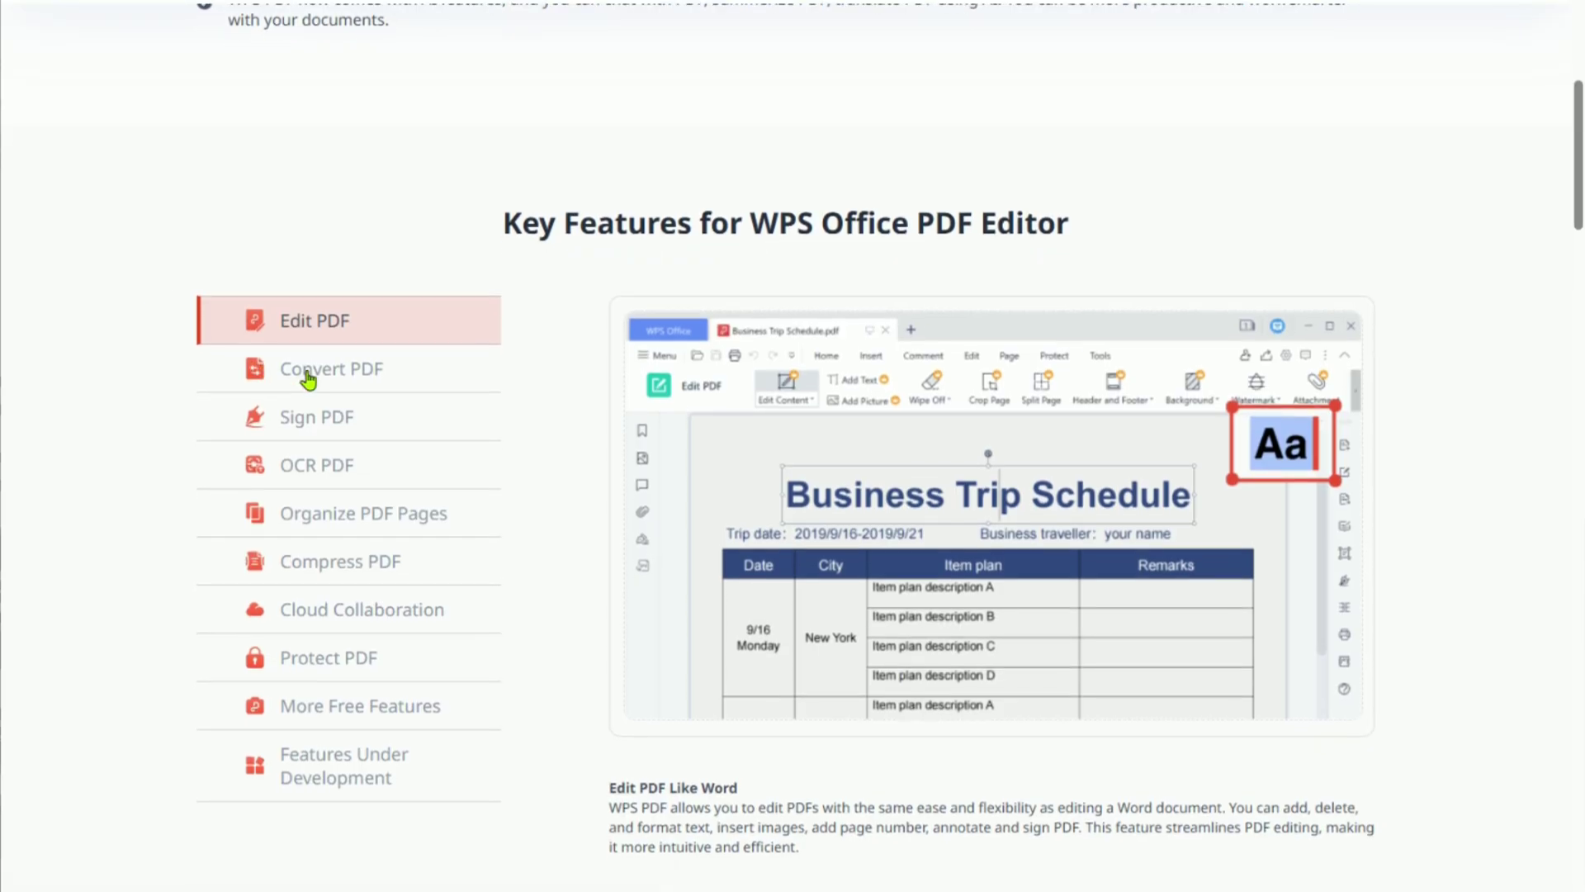
- Preview the Convert, Sign, OCR, Organize, Compress and Cloud Collaboration feature details
click(307, 379)
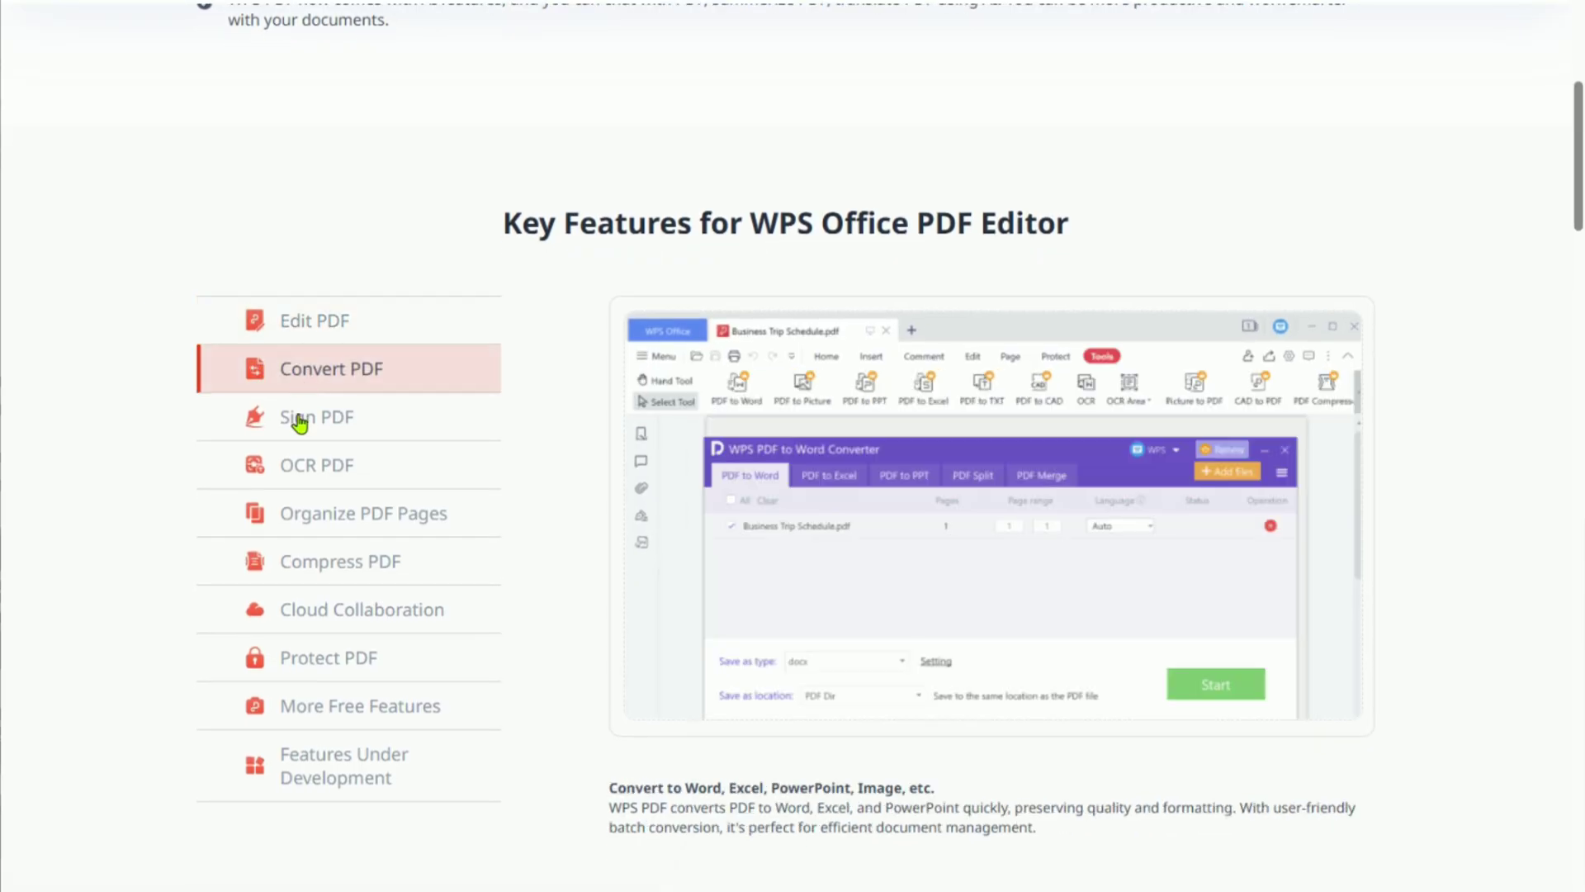
click(300, 424)
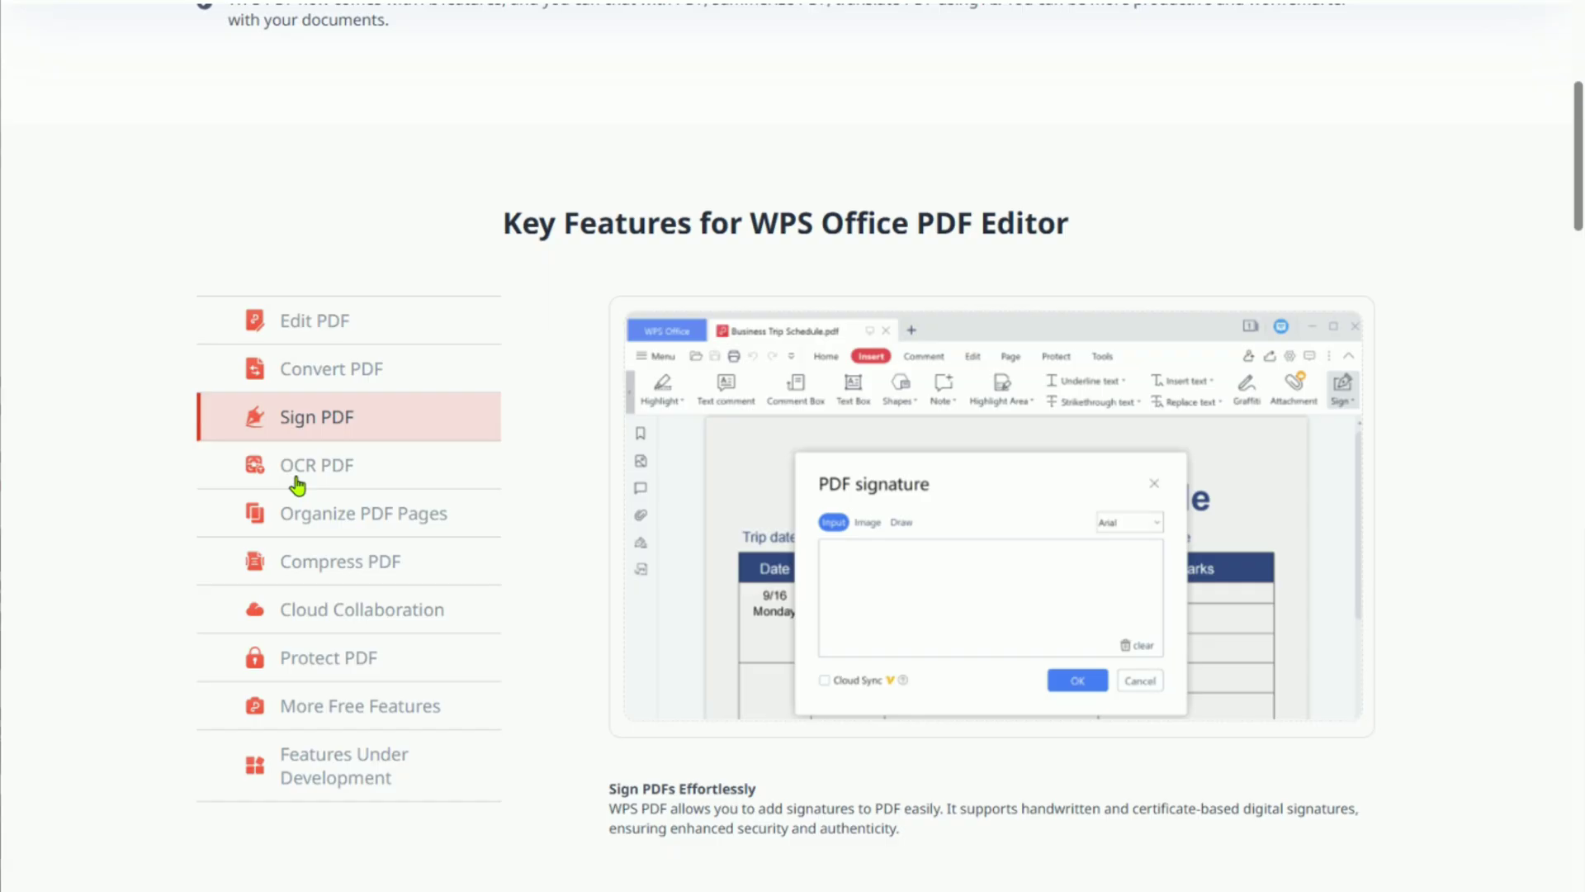
click(298, 471)
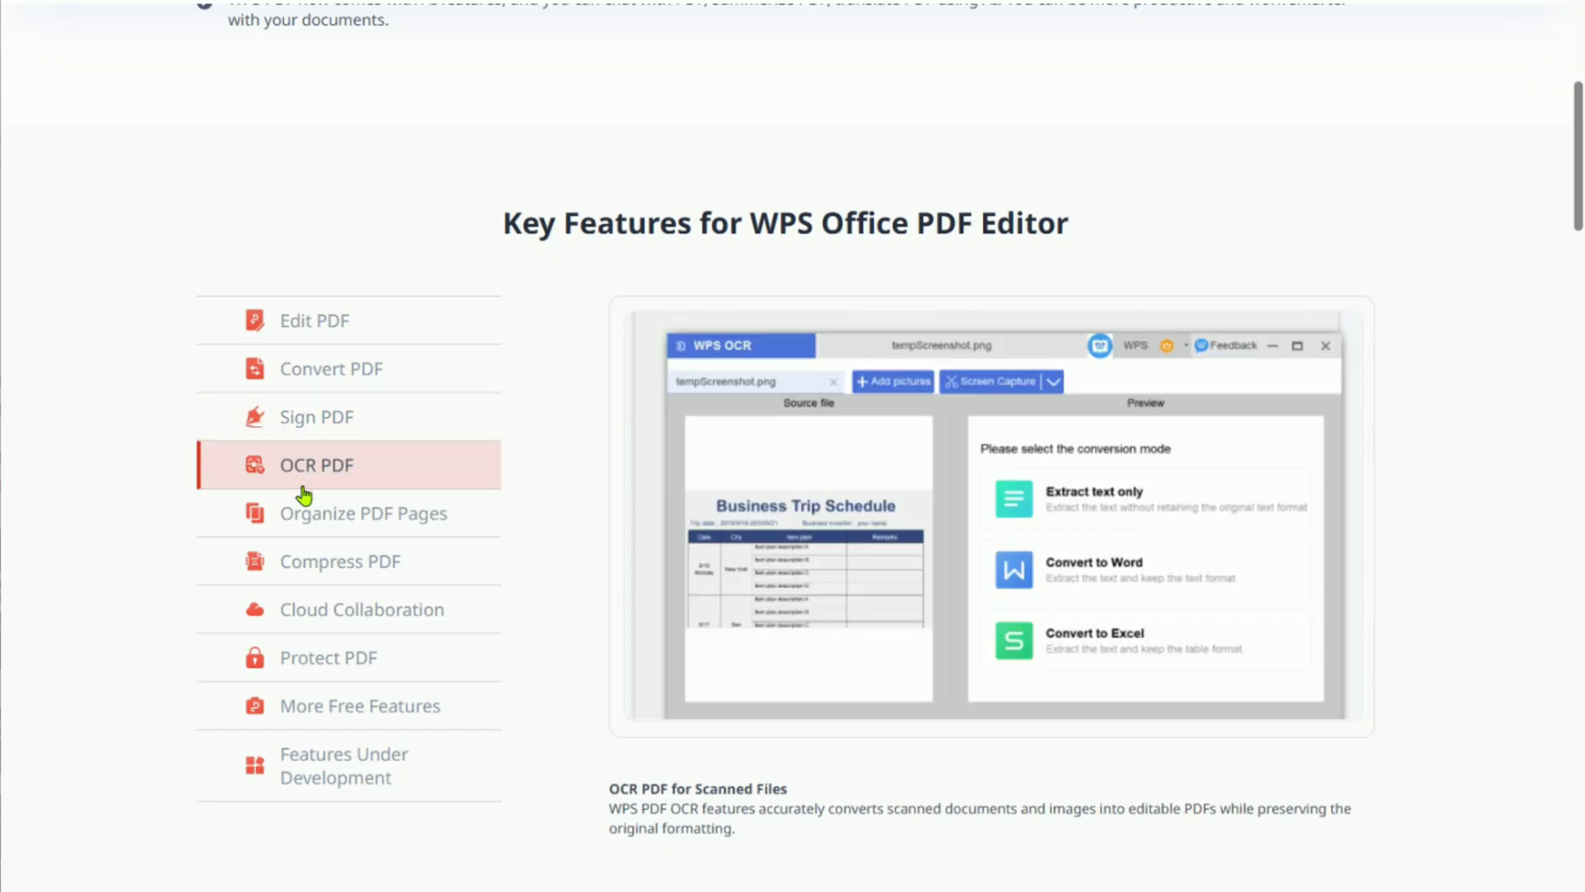
click(325, 520)
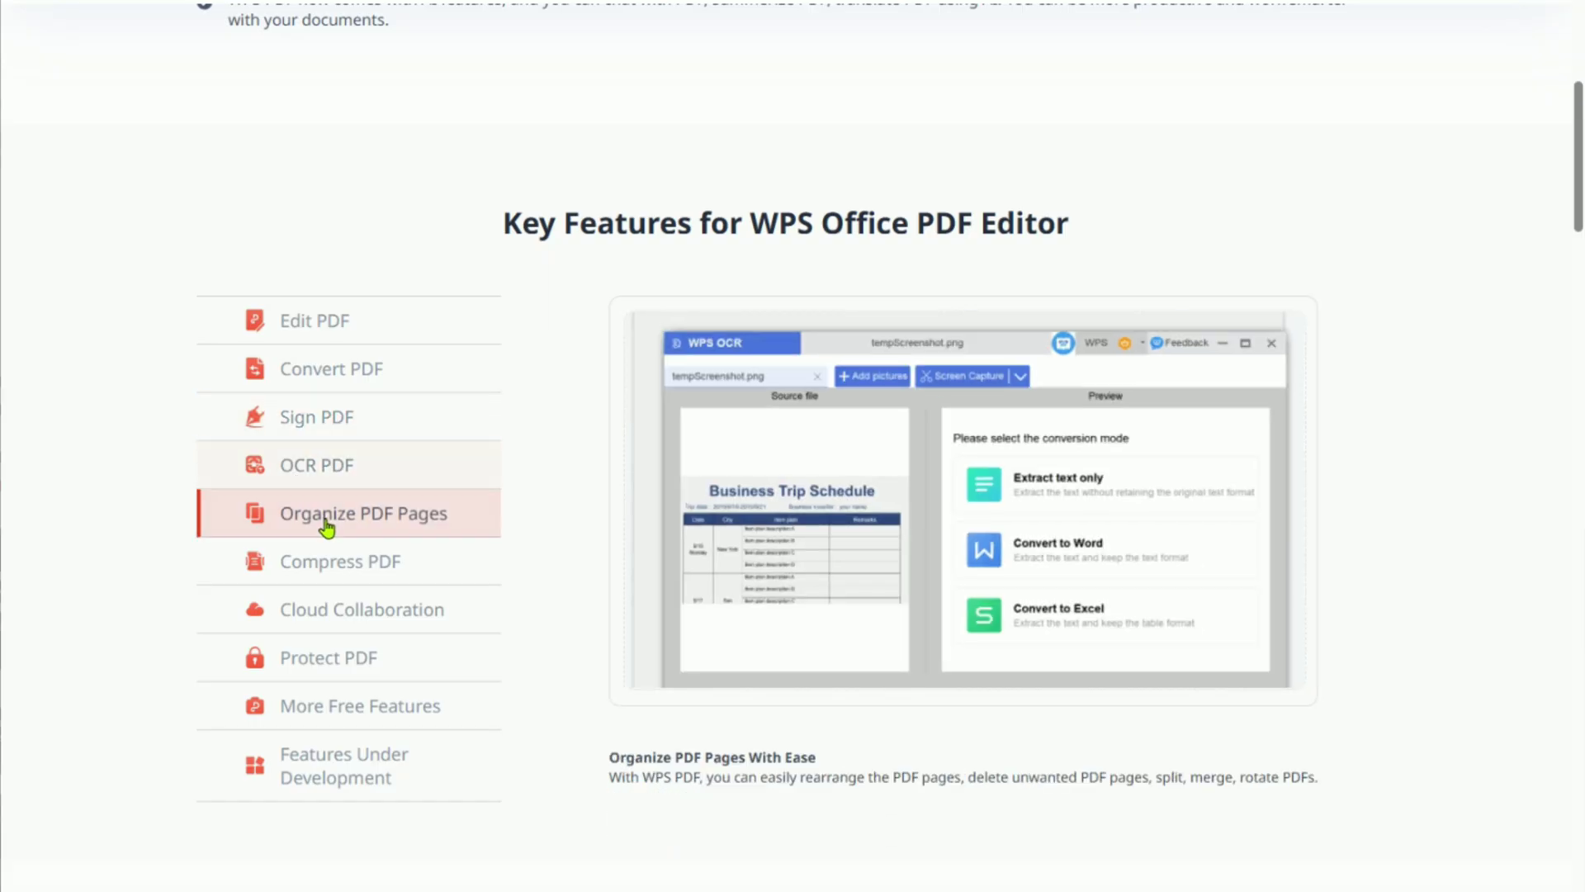
click(326, 570)
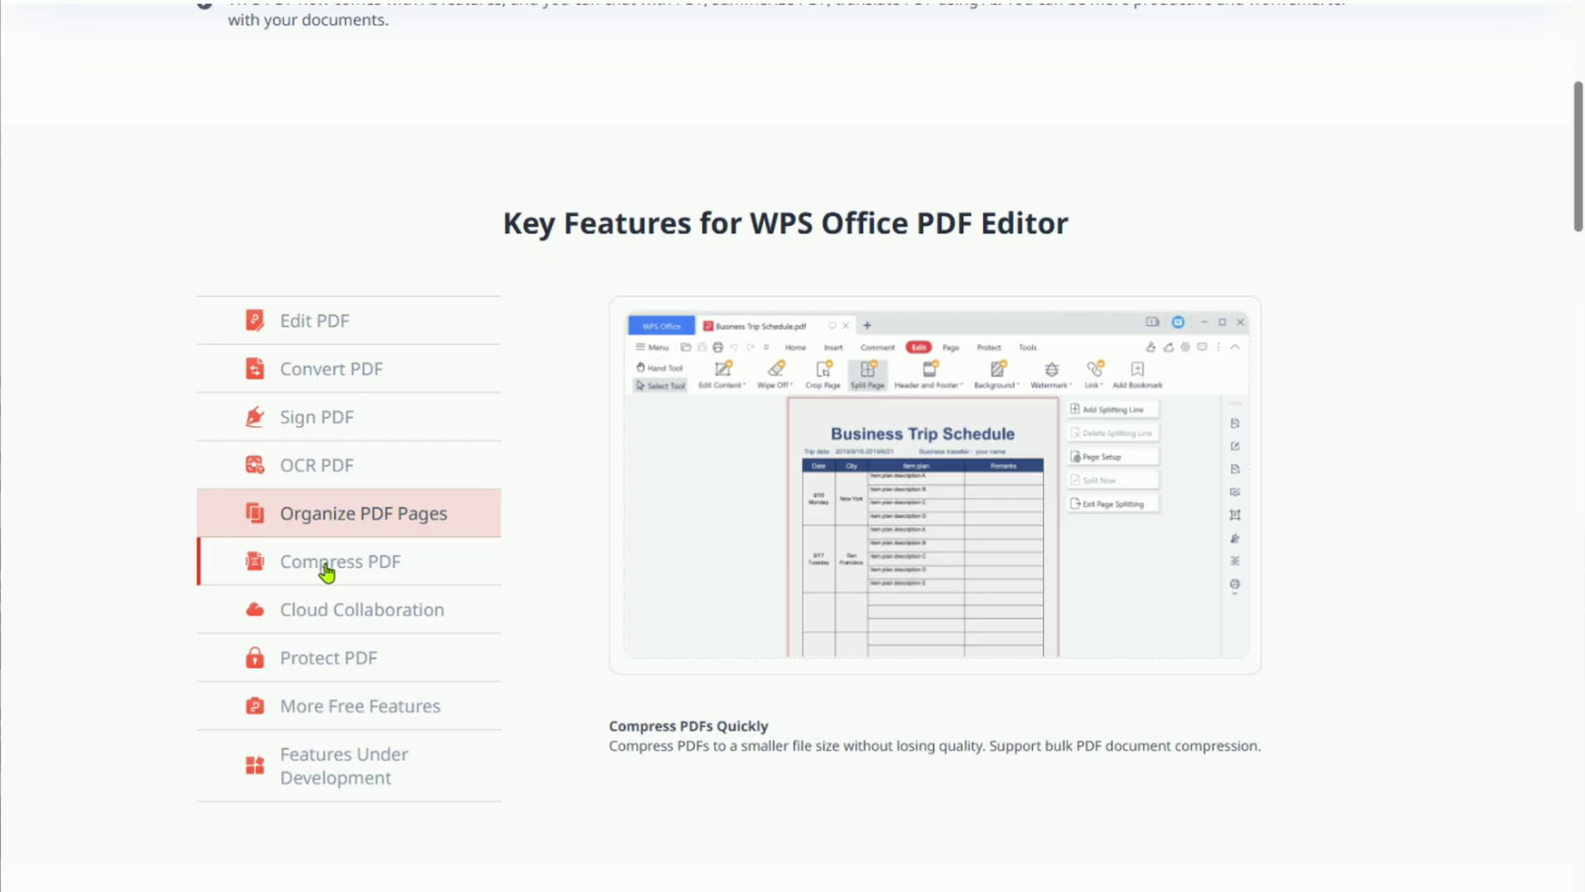
click(346, 615)
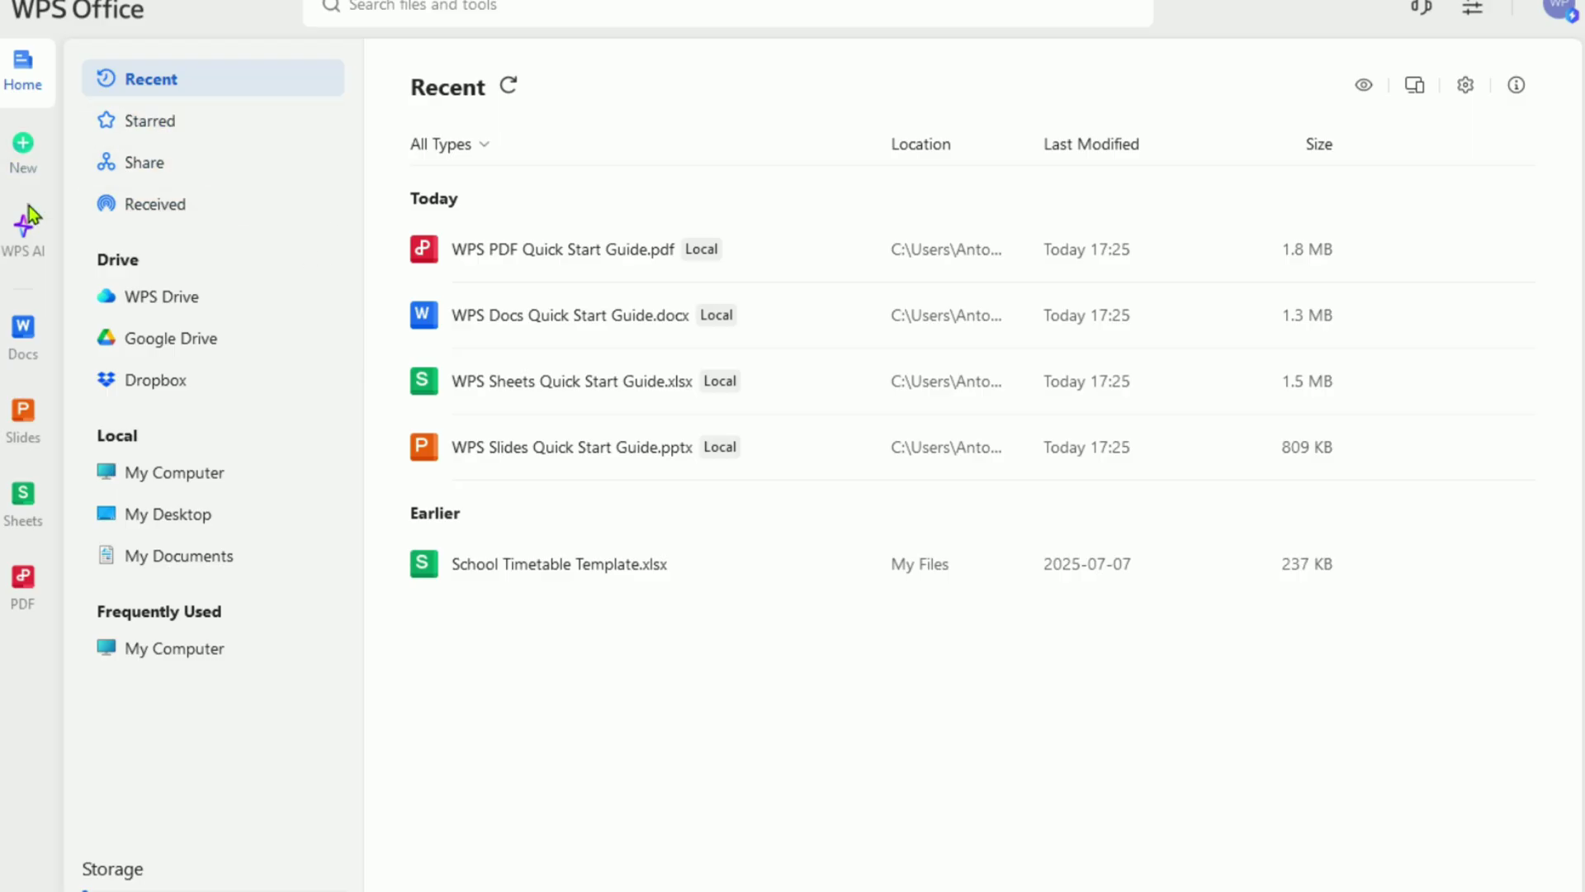
- Show recent documents, presentations, then spreadsheets from the Docs, Slides and Sheets sidebar entries
click(26, 329)
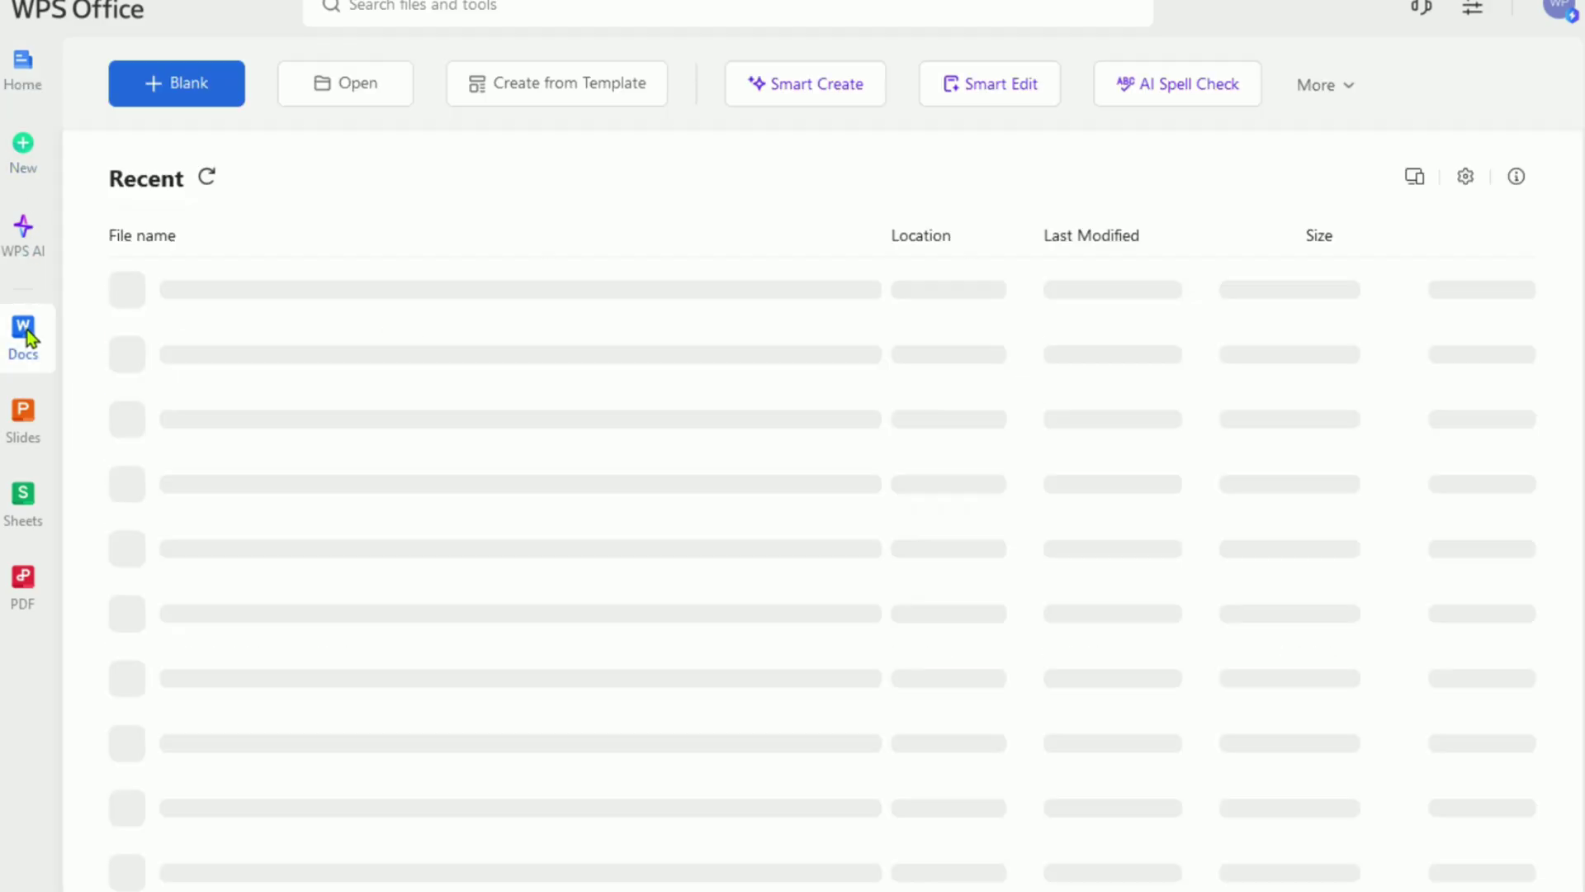
click(23, 421)
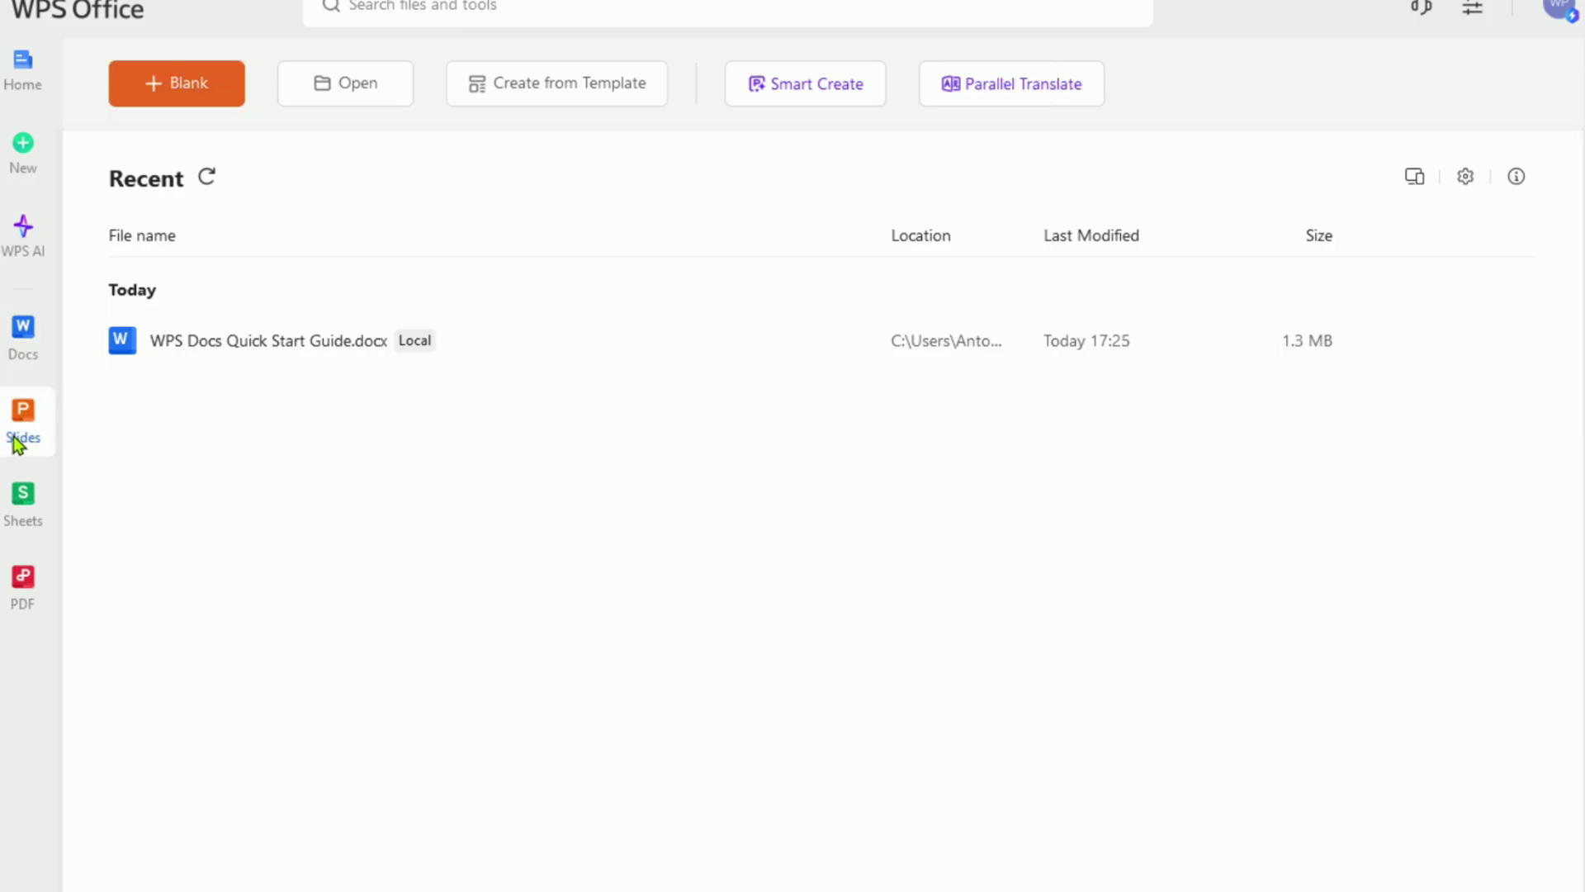
click(24, 502)
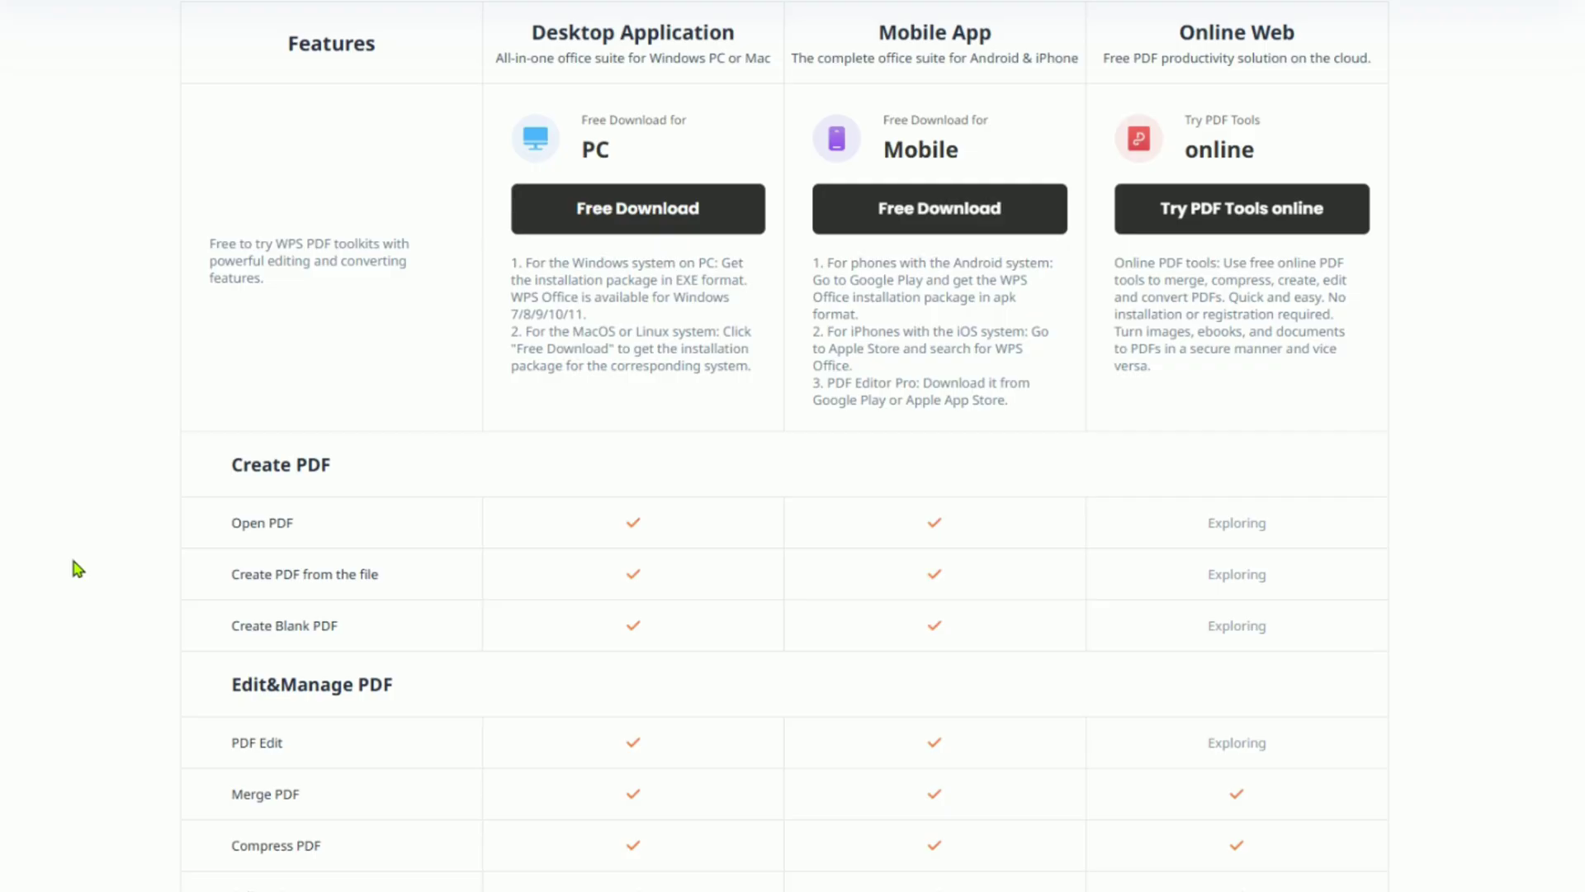
scroll(71, 570, down, 2)
scroll(71, 570, down, 2)
scroll(70, 570, down, 2)
scroll(71, 571, down, 2)
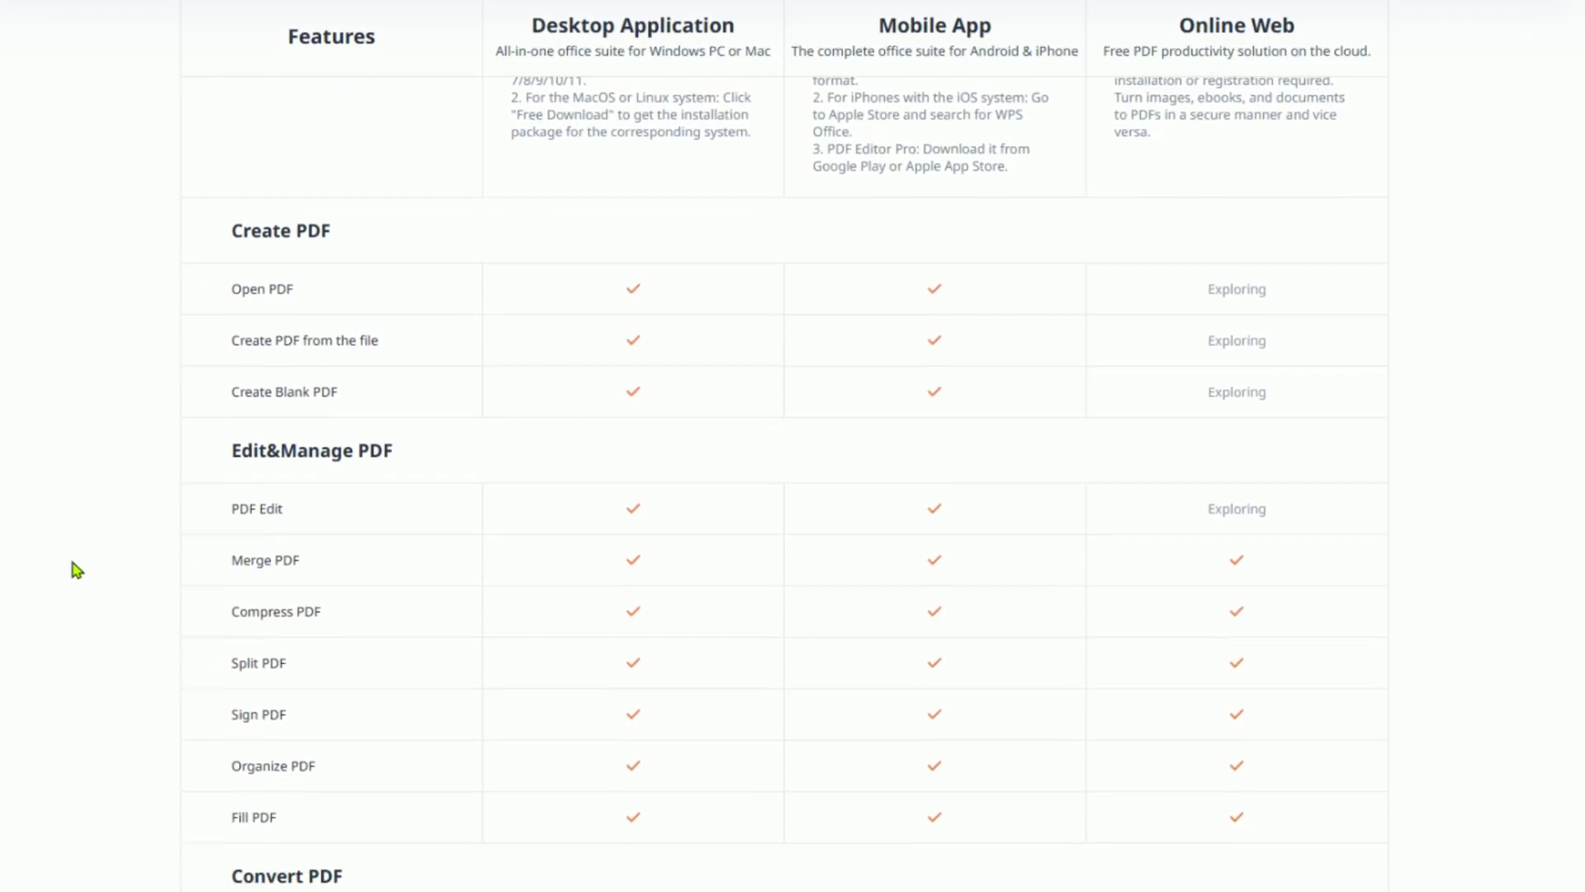
scroll(71, 570, down, 2)
scroll(71, 570, down, 2)
scroll(71, 569, down, 2)
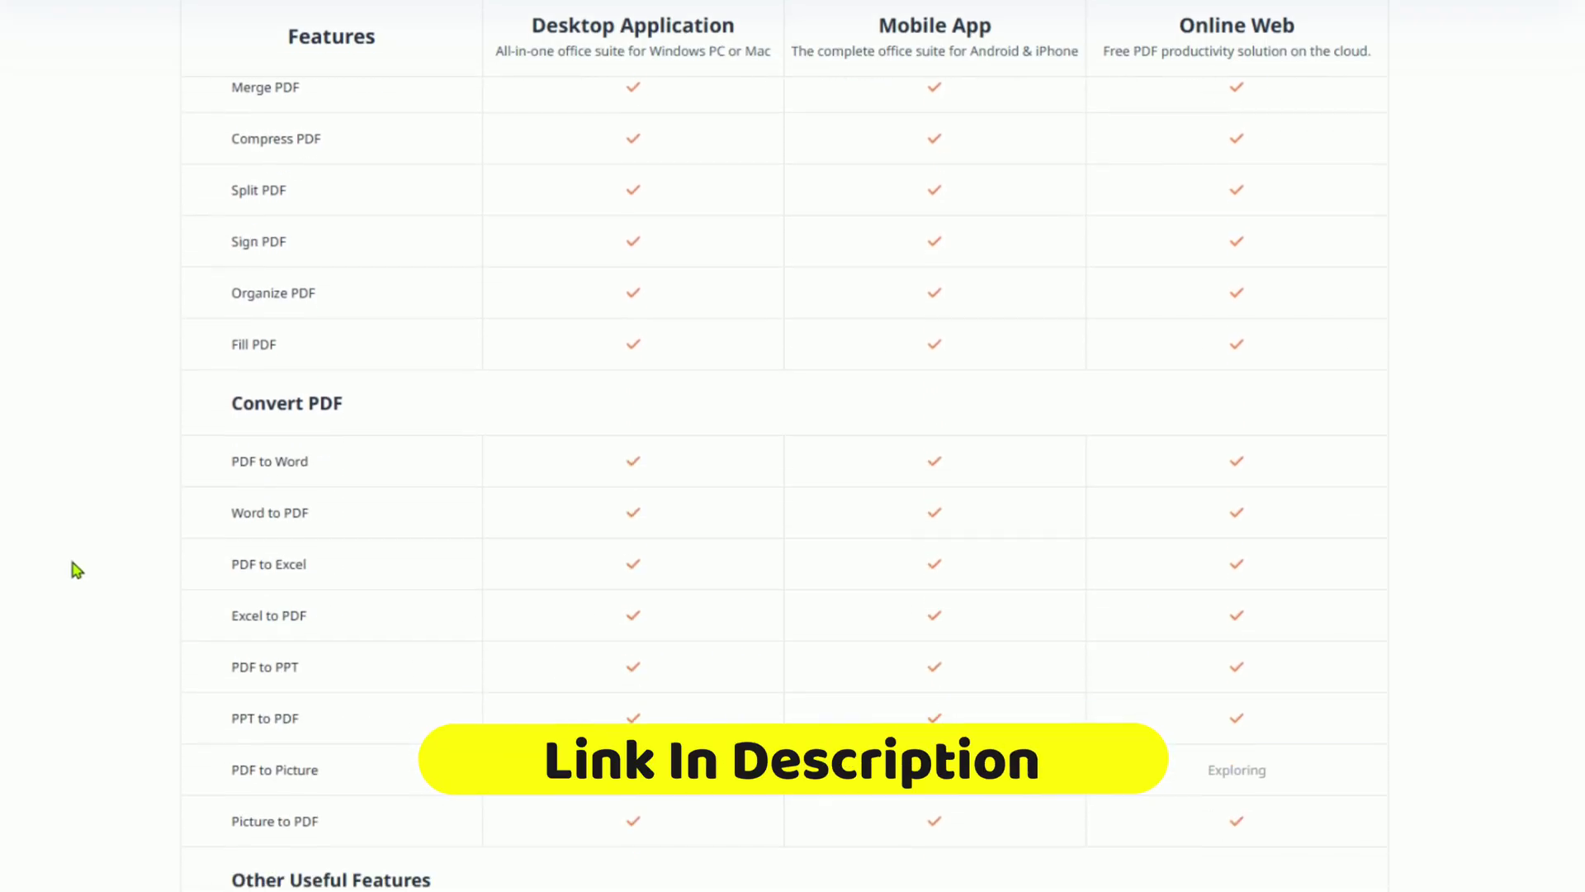
scroll(71, 570, down, 2)
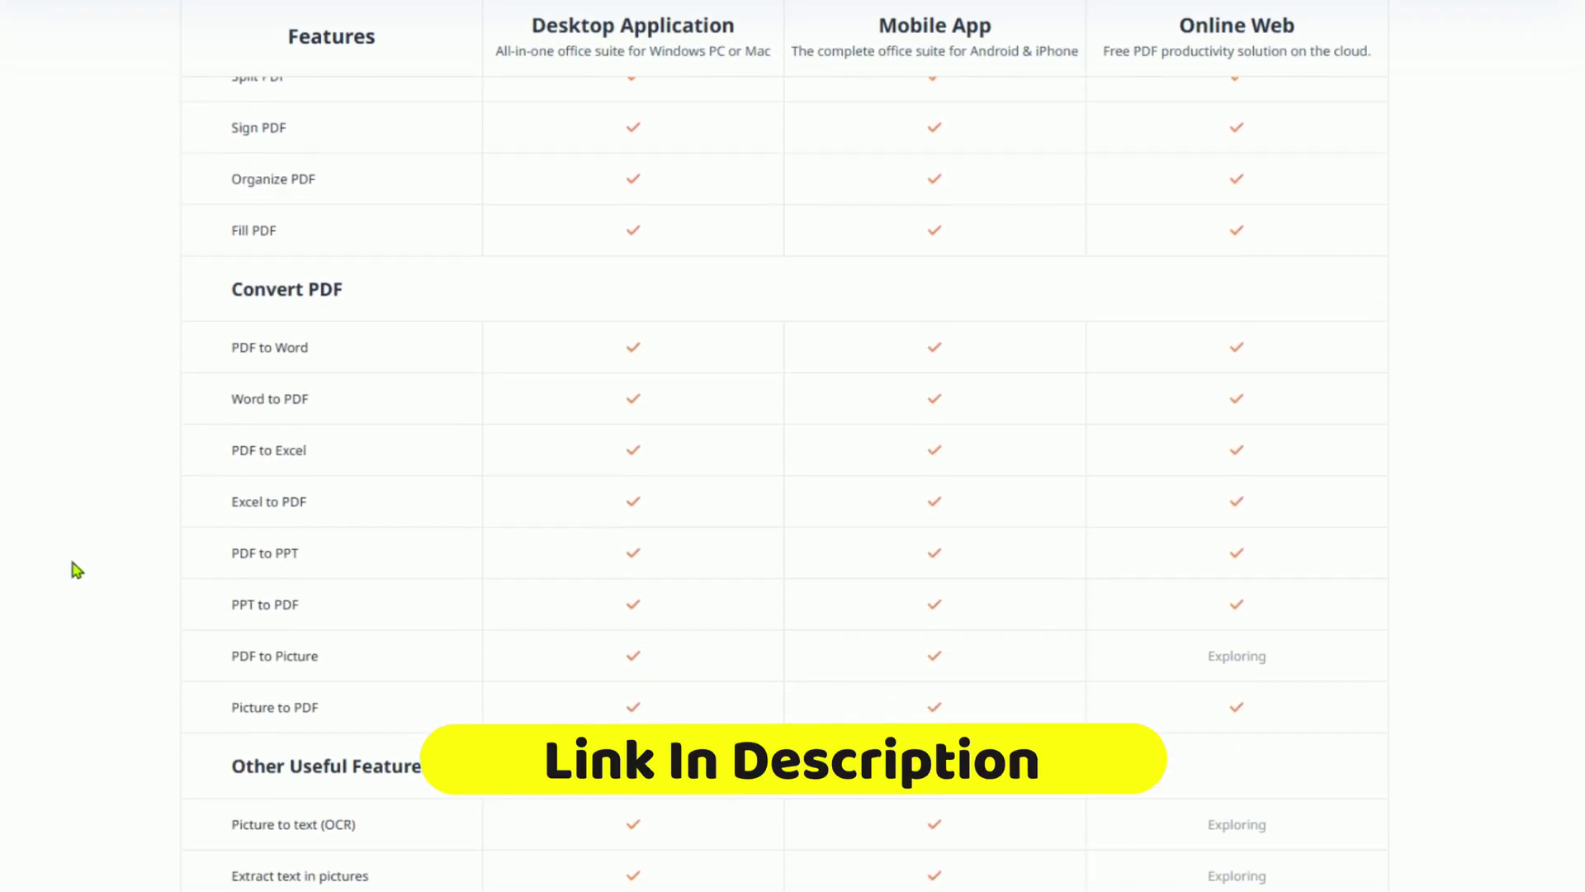
scroll(70, 571, down, 2)
scroll(71, 570, down, 2)
scroll(71, 569, down, 2)
scroll(71, 571, down, 2)
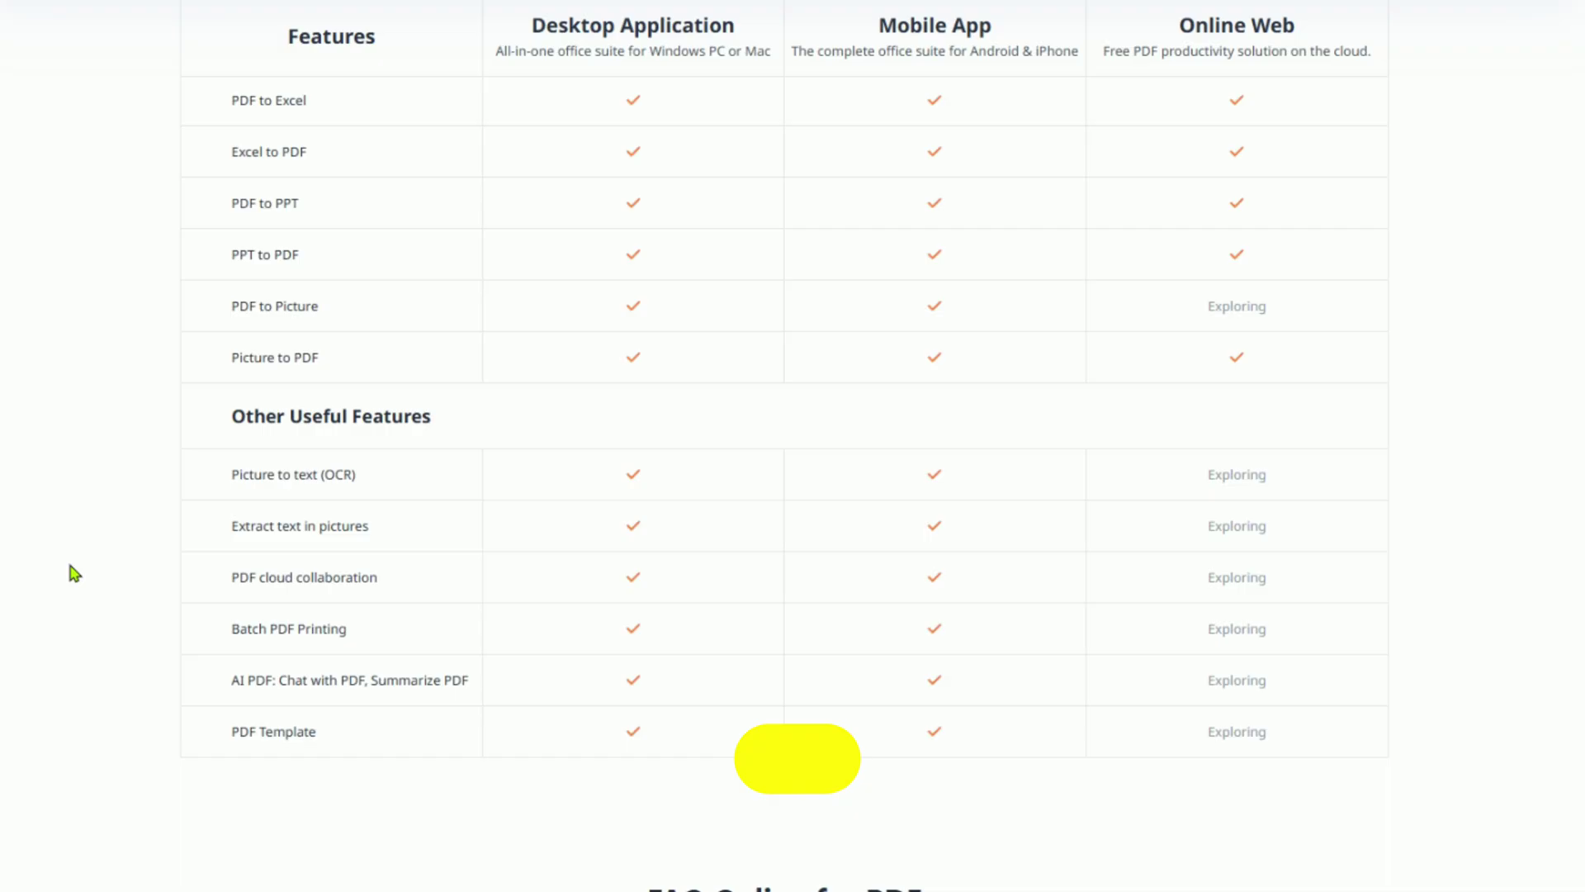
scroll(71, 570, down, 2)
scroll(71, 570, down, 2)
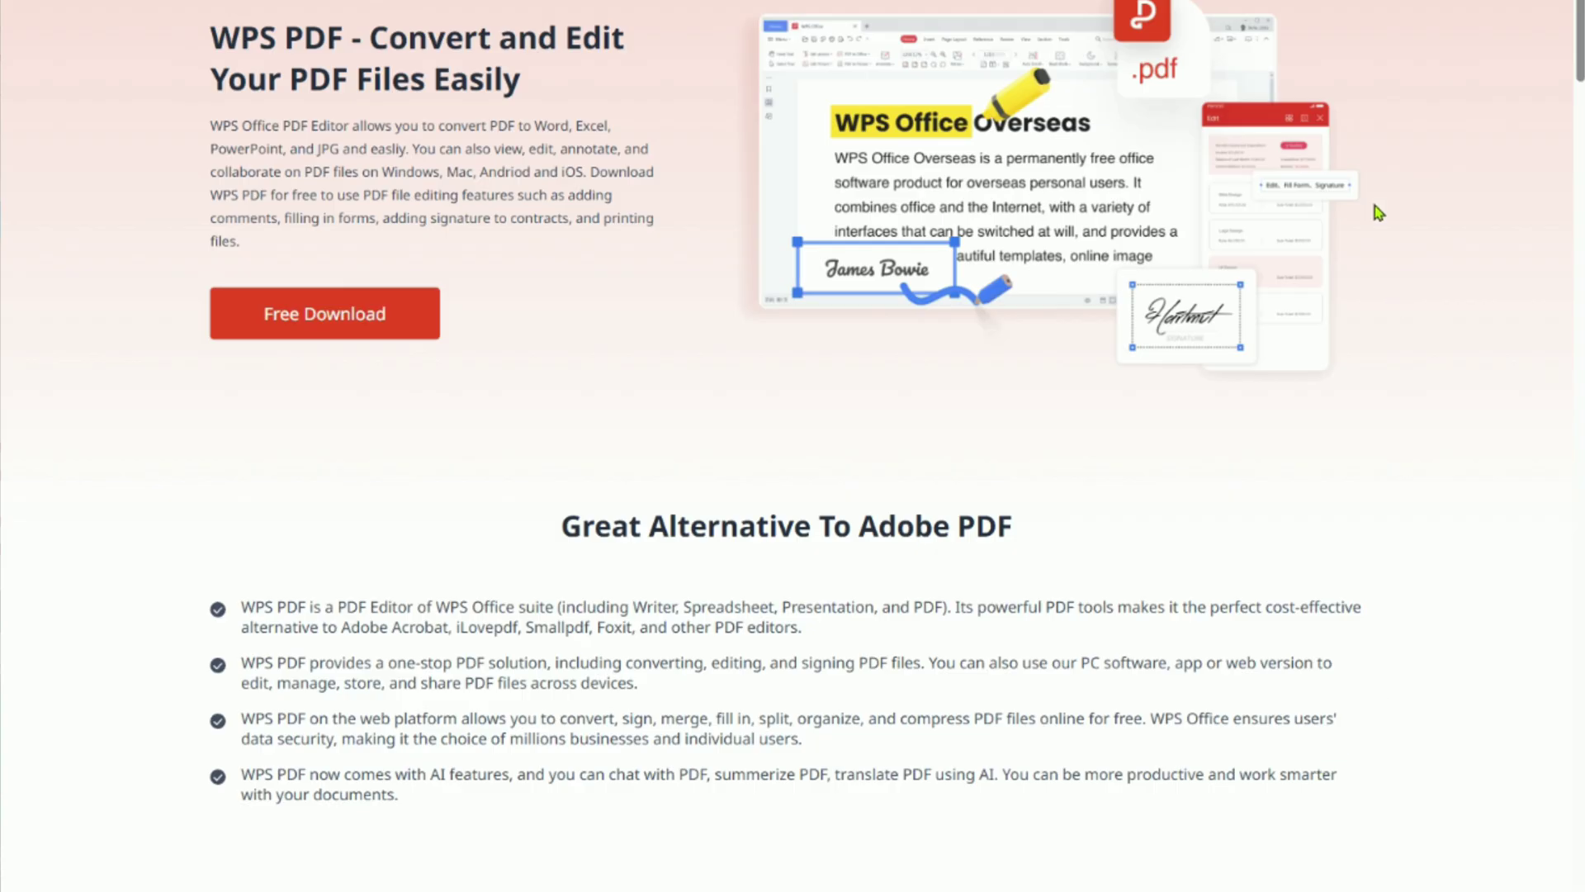